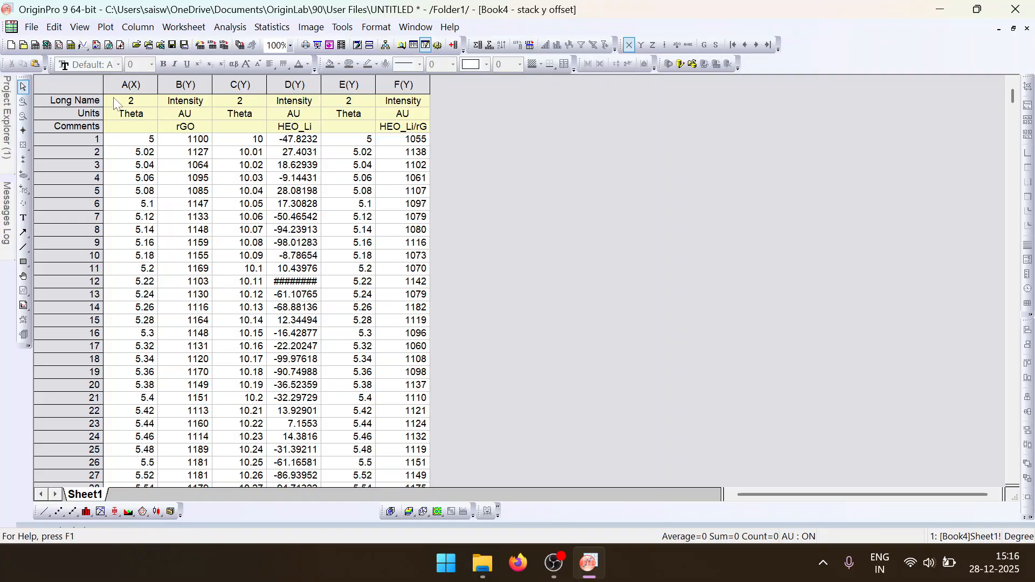
pyautogui.moveTo(118, 87); pyautogui.dragTo(439, 109)
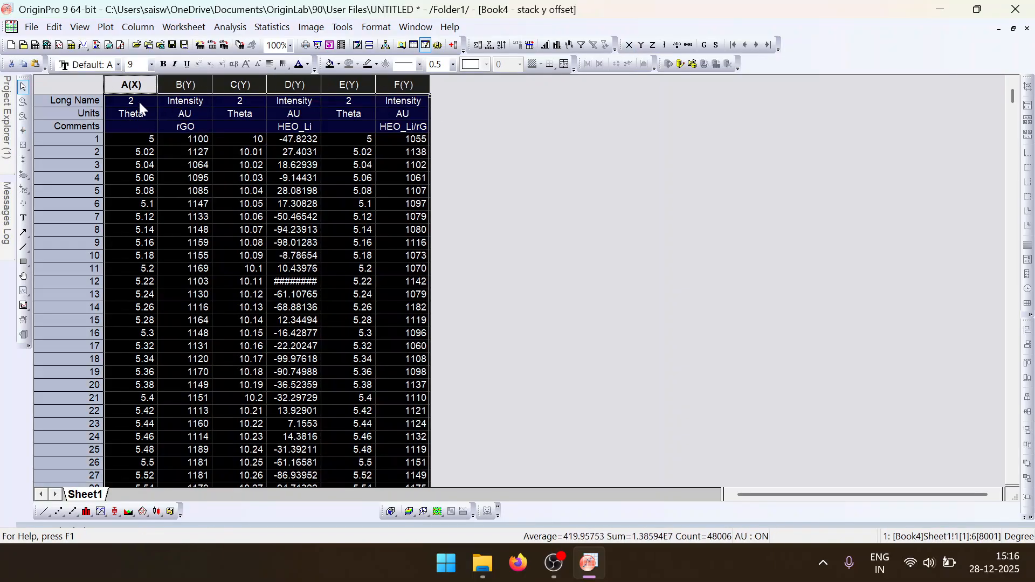
pyautogui.rightClick(213, 95)
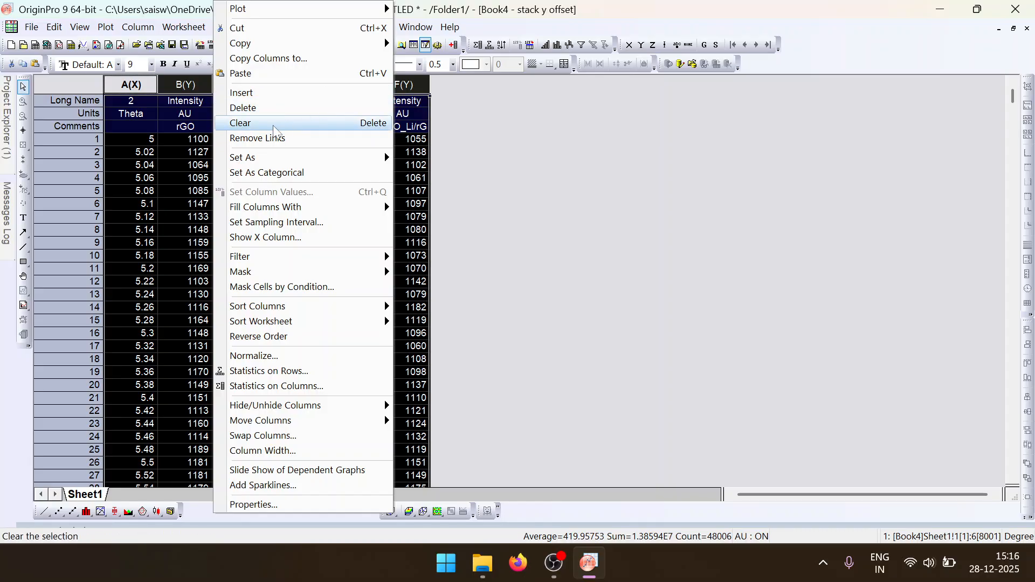
pyautogui.click(138, 127)
# - Plot columns A and B as a line graph and delete that graph
pyautogui.moveTo(145, 85); pyautogui.dragTo(191, 86)
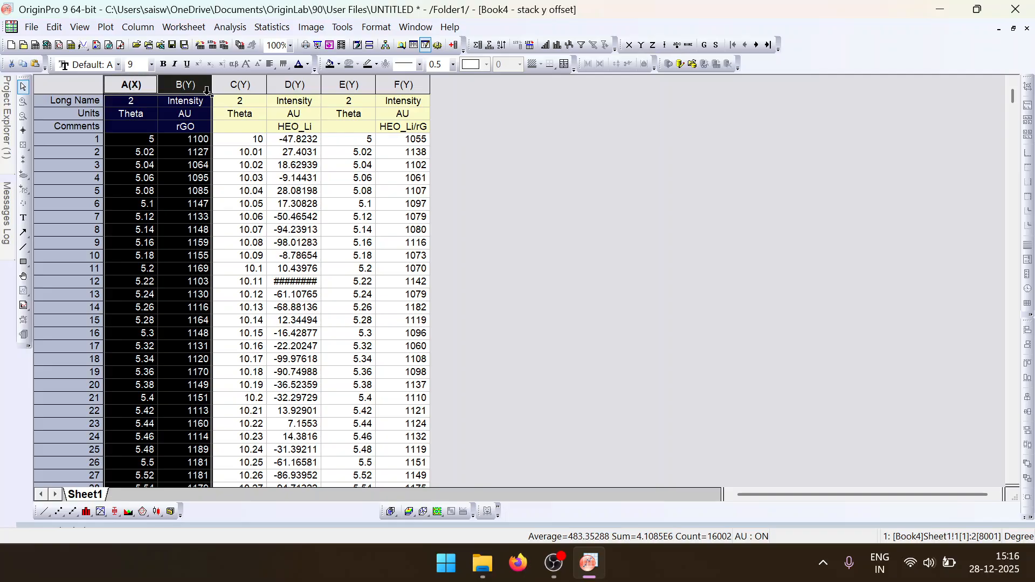
pyautogui.click(105, 27)
pyautogui.click(106, 27)
pyautogui.click(105, 27)
pyautogui.moveTo(206, 49)
pyautogui.click(264, 43)
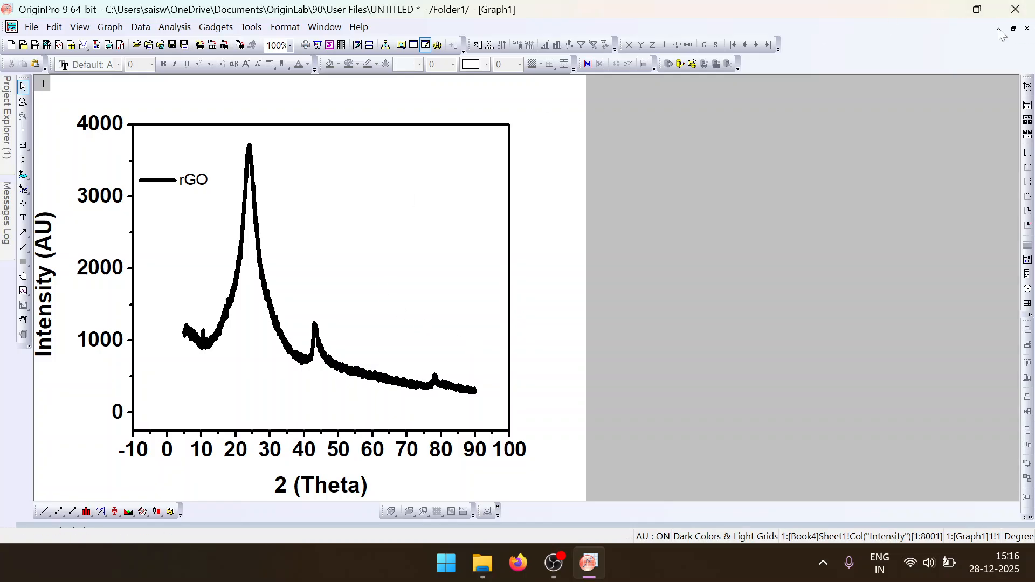
pyautogui.click(1027, 28)
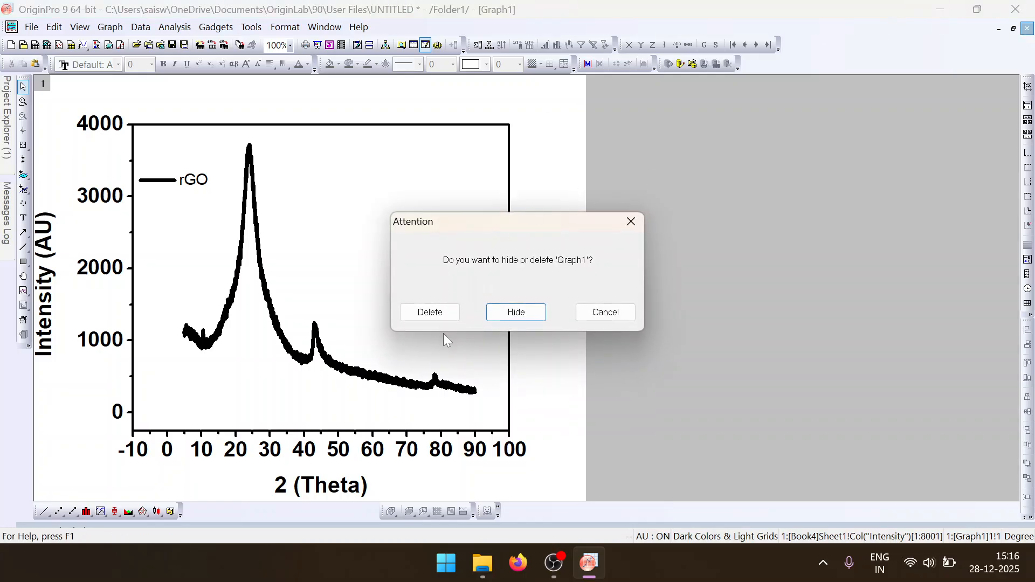
pyautogui.click(442, 314)
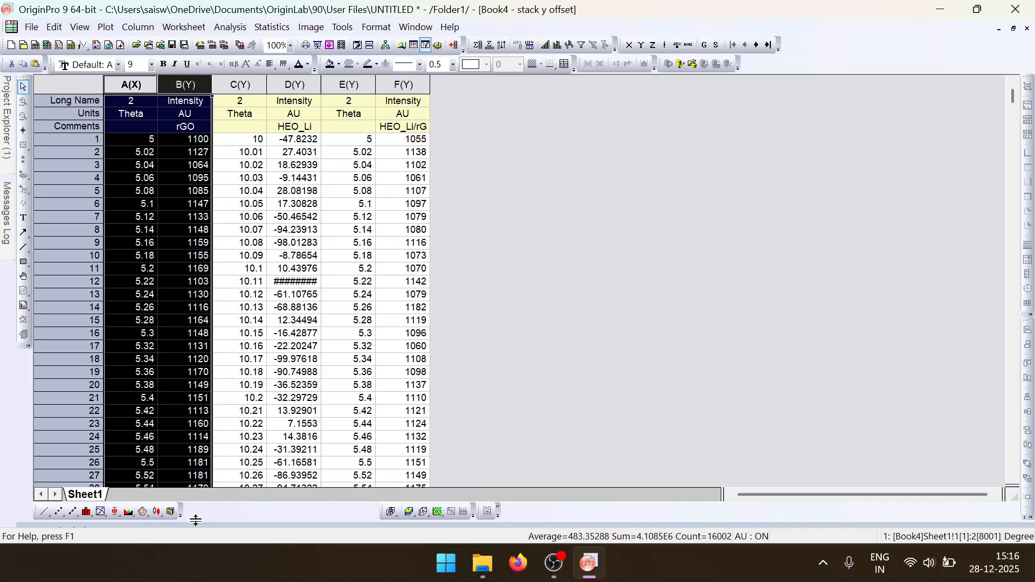
# - Plot columns A and B as a scatter graph and delete that graph
pyautogui.click(58, 513)
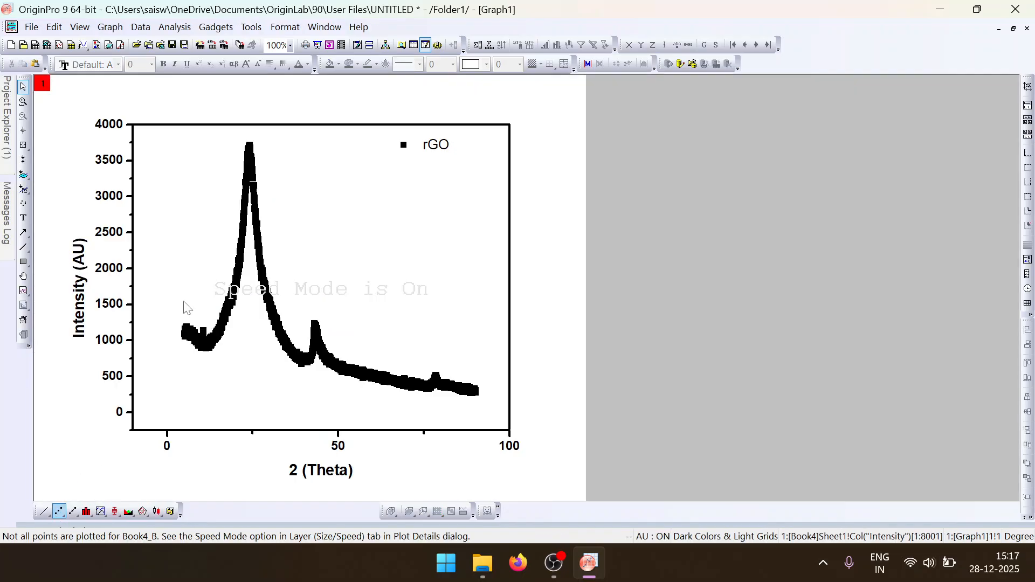
pyautogui.click(1028, 31)
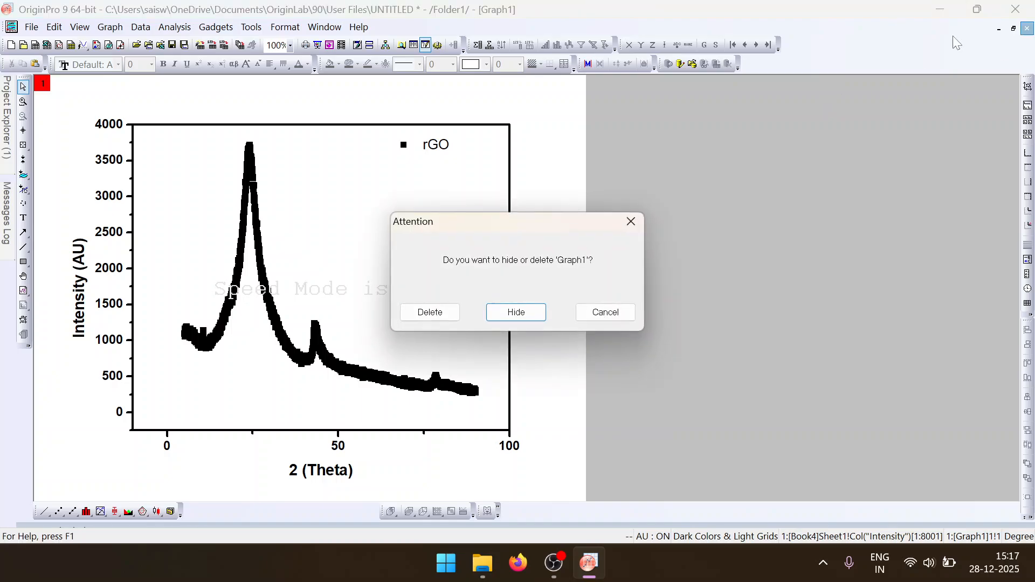
pyautogui.click(431, 311)
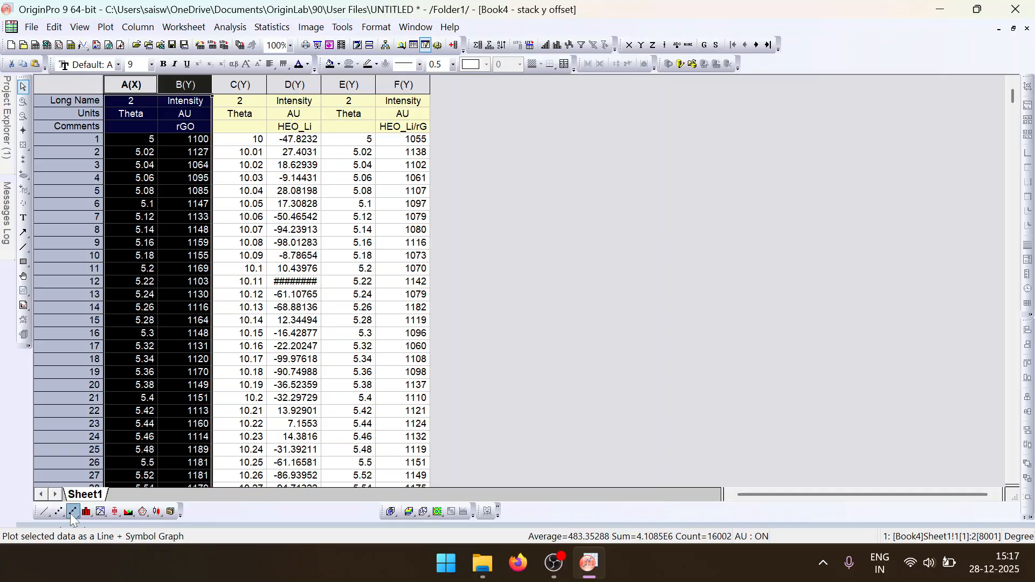
# - Plot columns A and B as a line + symbol graph and delete that graph
pyautogui.click(70, 514)
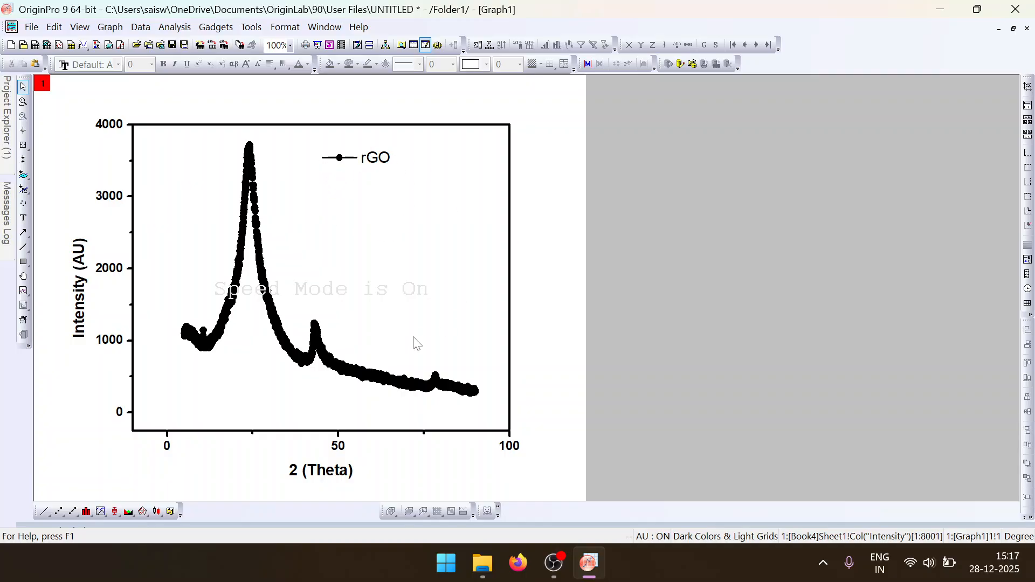
pyautogui.click(1026, 32)
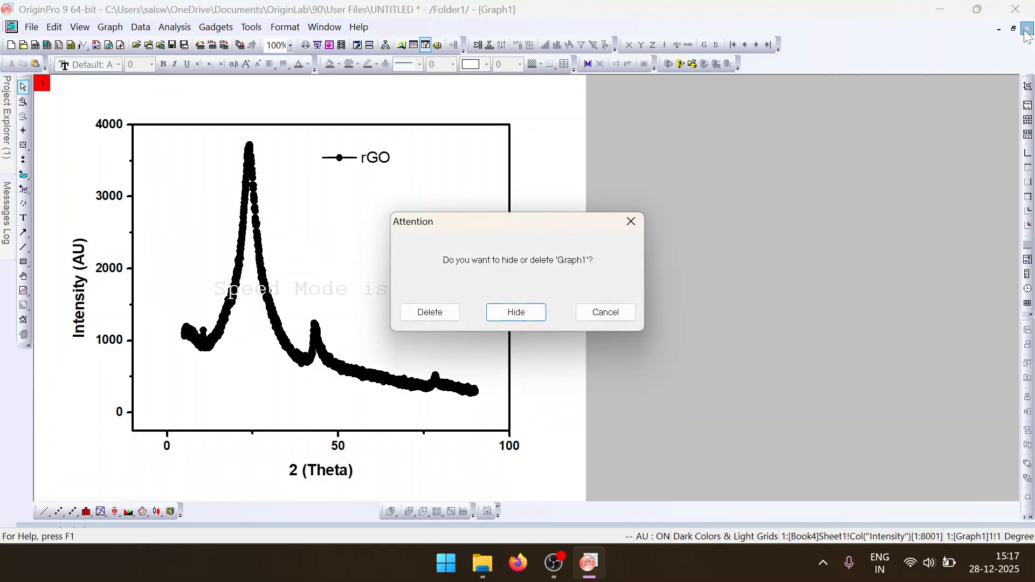
pyautogui.click(427, 317)
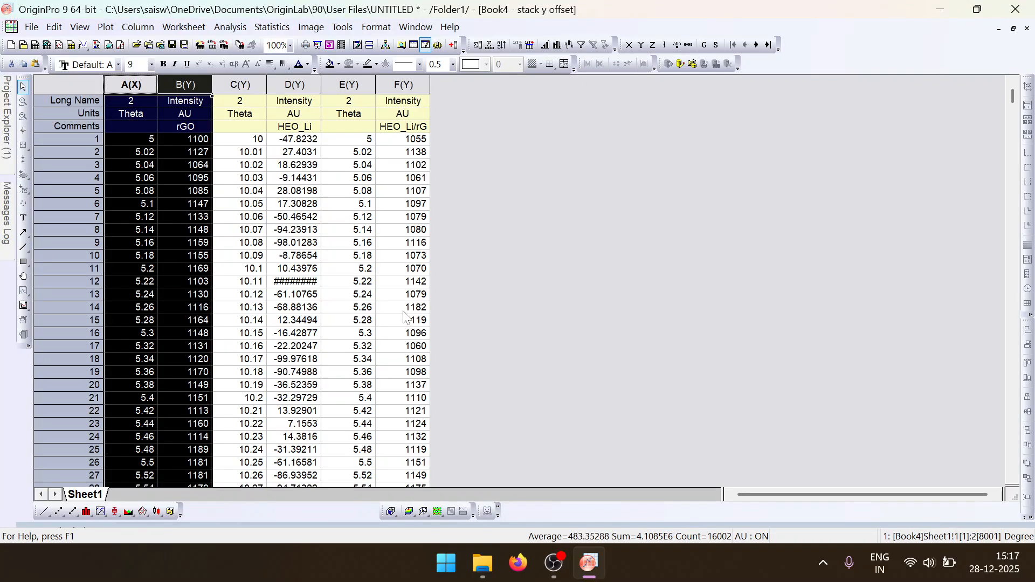
pyautogui.click(135, 85)
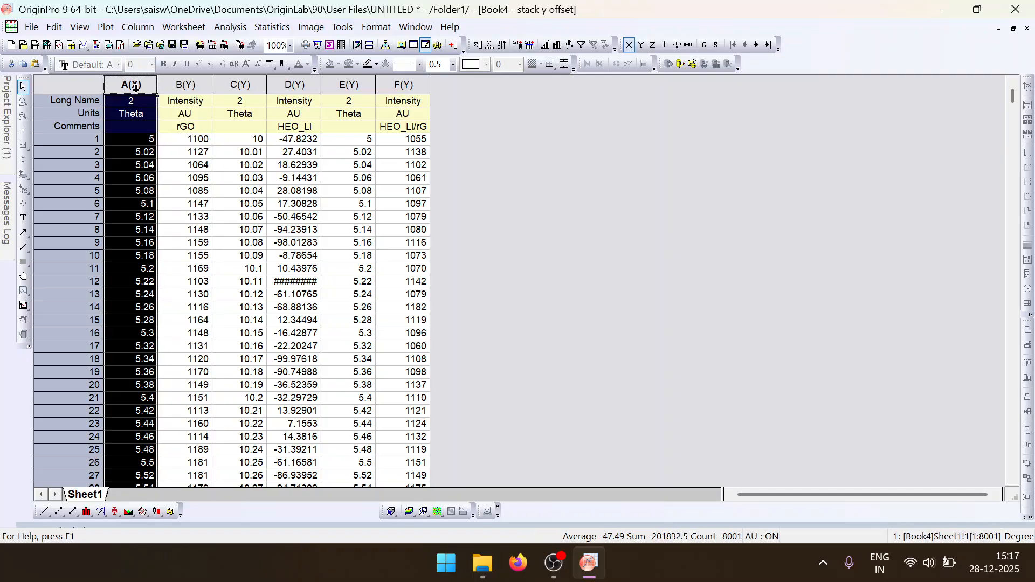
pyautogui.click(490, 156)
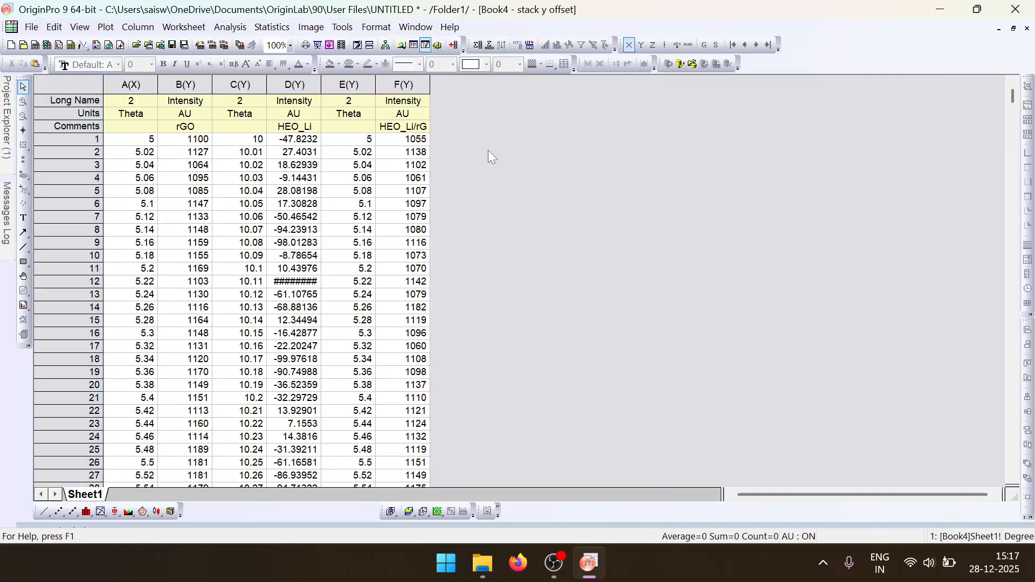
pyautogui.click(131, 86)
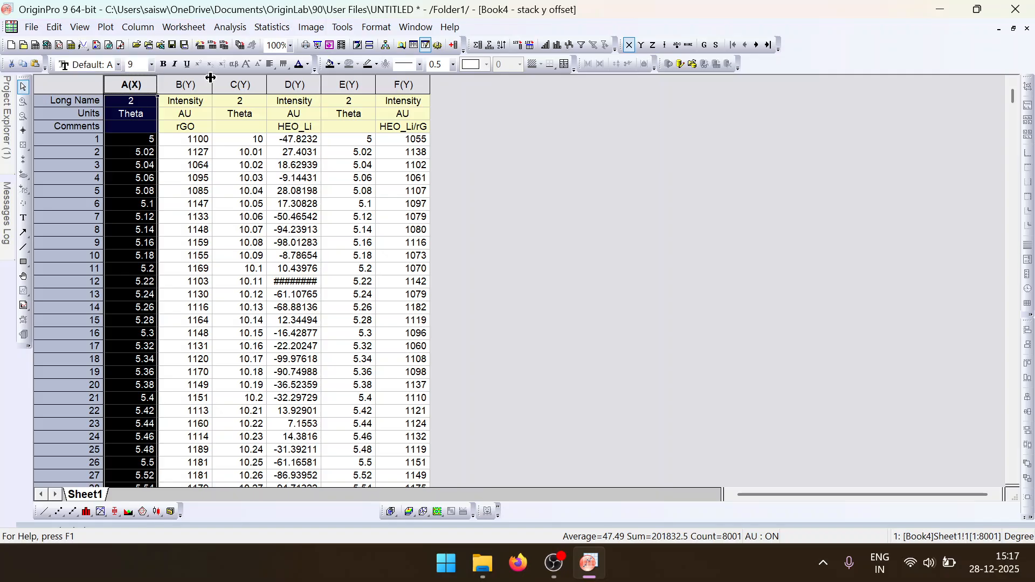
pyautogui.moveTo(239, 75); pyautogui.dragTo(307, 80)
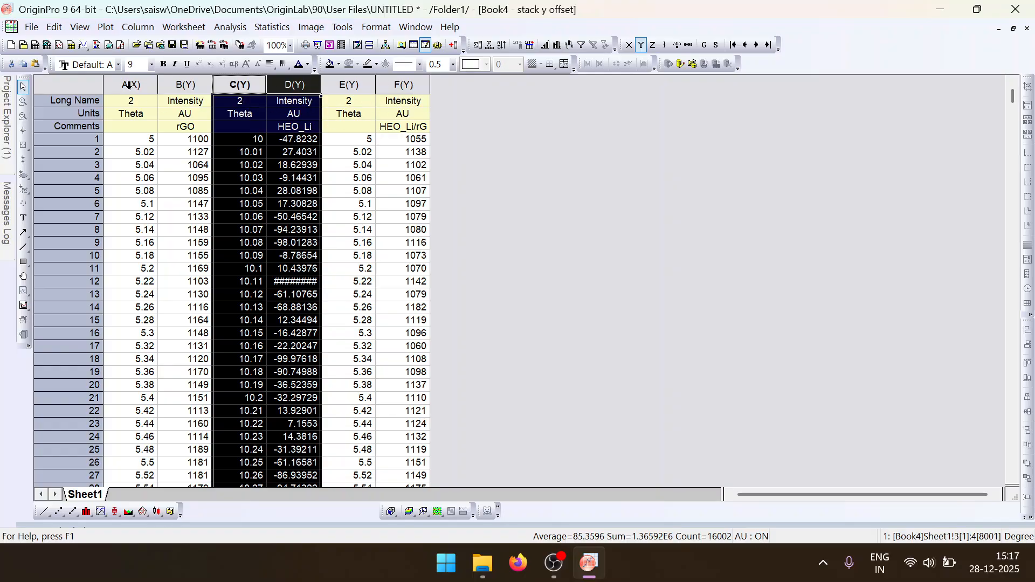
# - Designate columns A to F as alternating X and Y pairs, giving each Intensity column its own 2 Theta column
pyautogui.moveTo(130, 84); pyautogui.dragTo(406, 84)
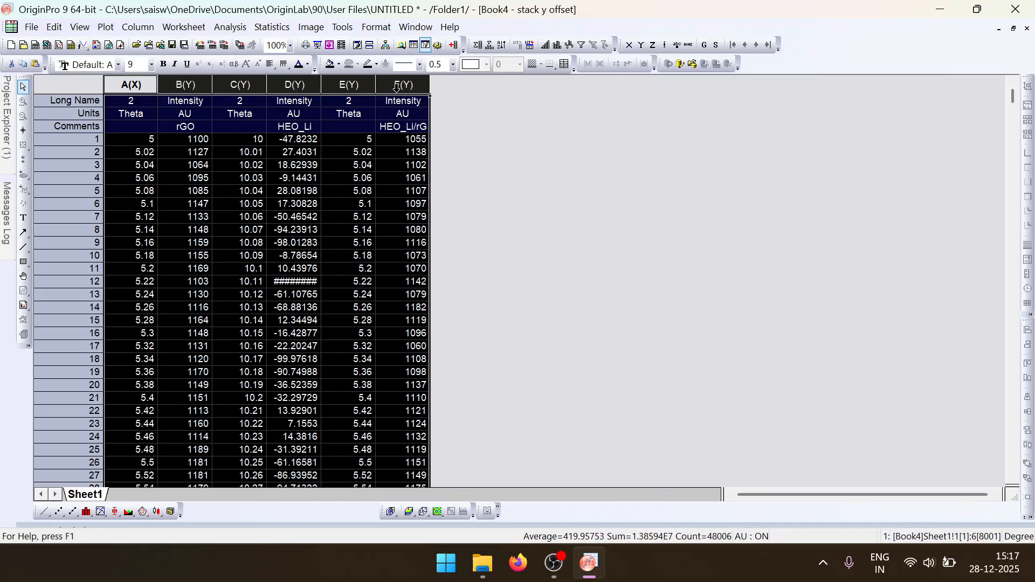
pyautogui.rightClick(397, 88)
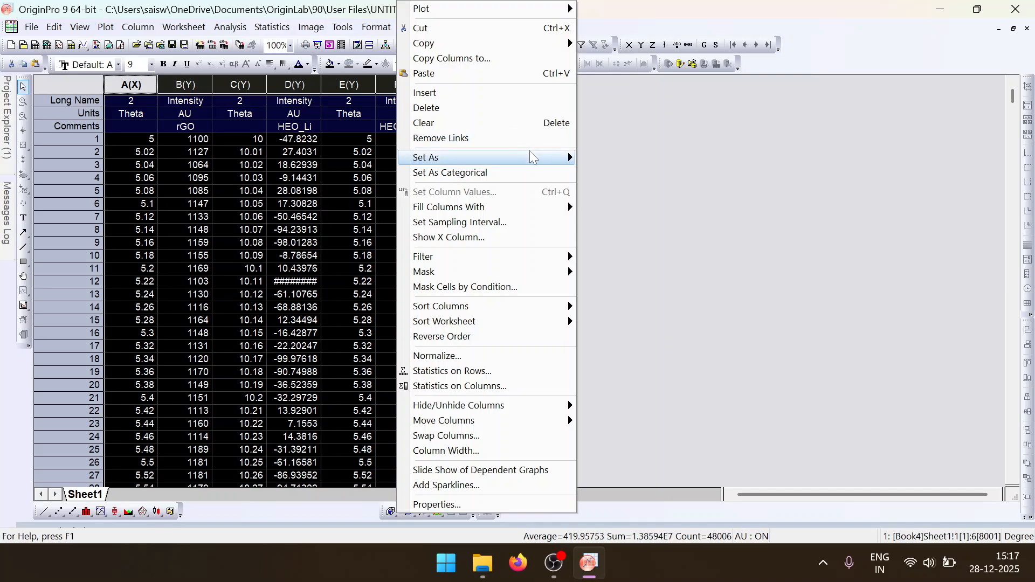
pyautogui.moveTo(537, 158)
pyautogui.click(642, 236)
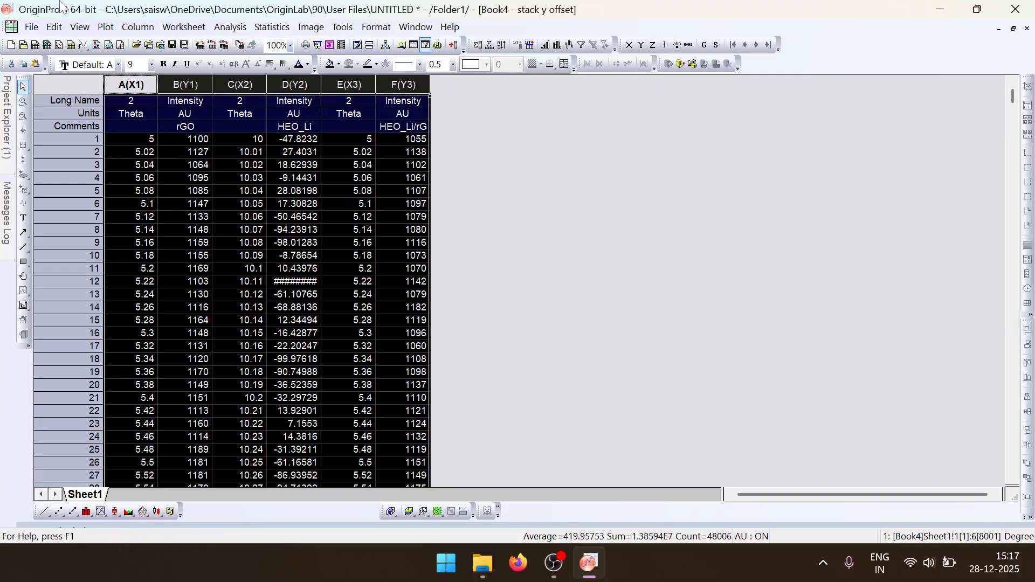
# - Plot all six columns as Stack Lines by Y Offsets and delete the resulting graph
pyautogui.click(106, 27)
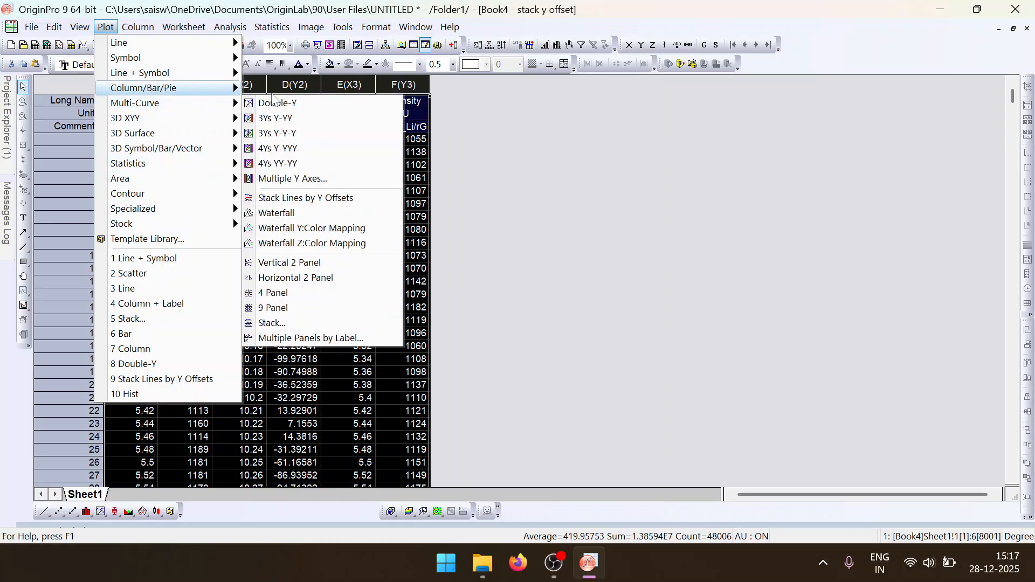
pyautogui.moveTo(217, 109)
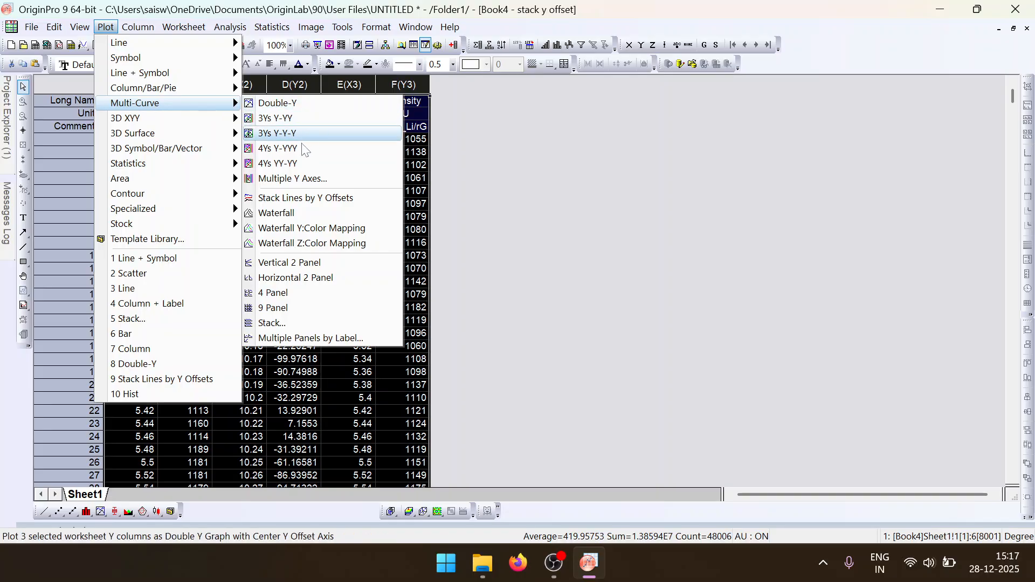
pyautogui.click(303, 199)
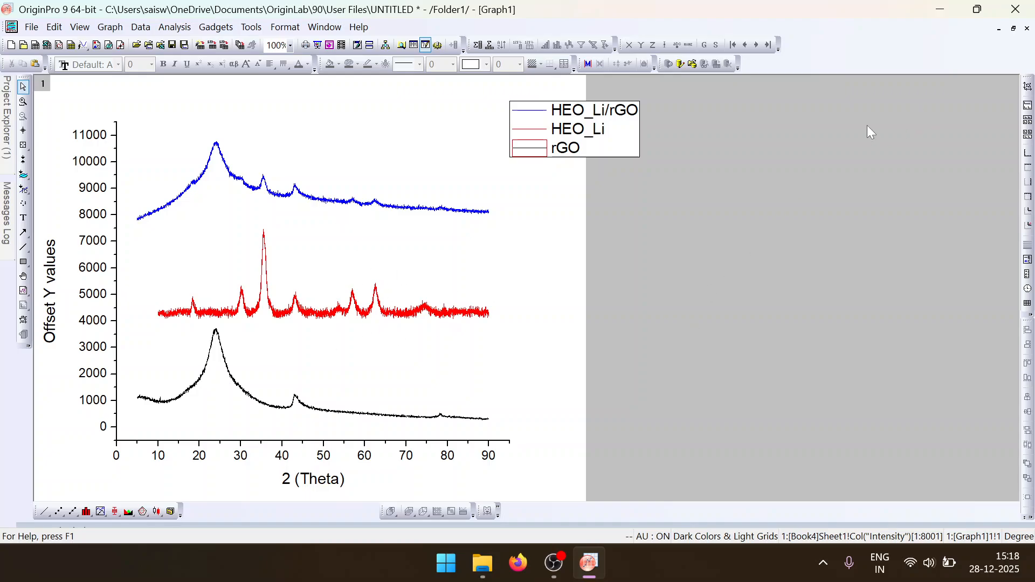
pyautogui.click(1027, 31)
pyautogui.click(430, 320)
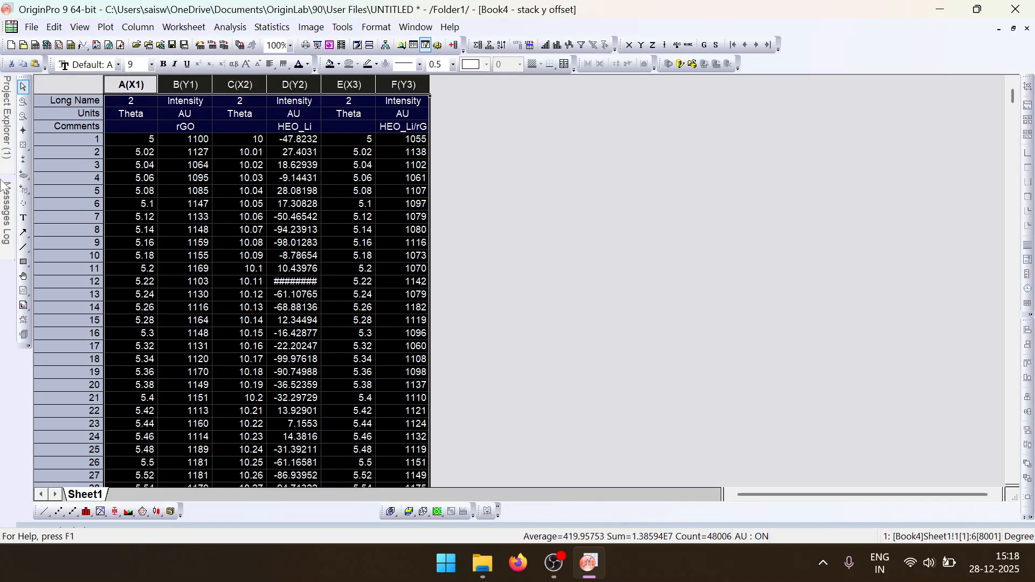
# - Start a multi-curve Stack plot of all six columns with the number of layers determined automatically
pyautogui.moveTo(6, 120)
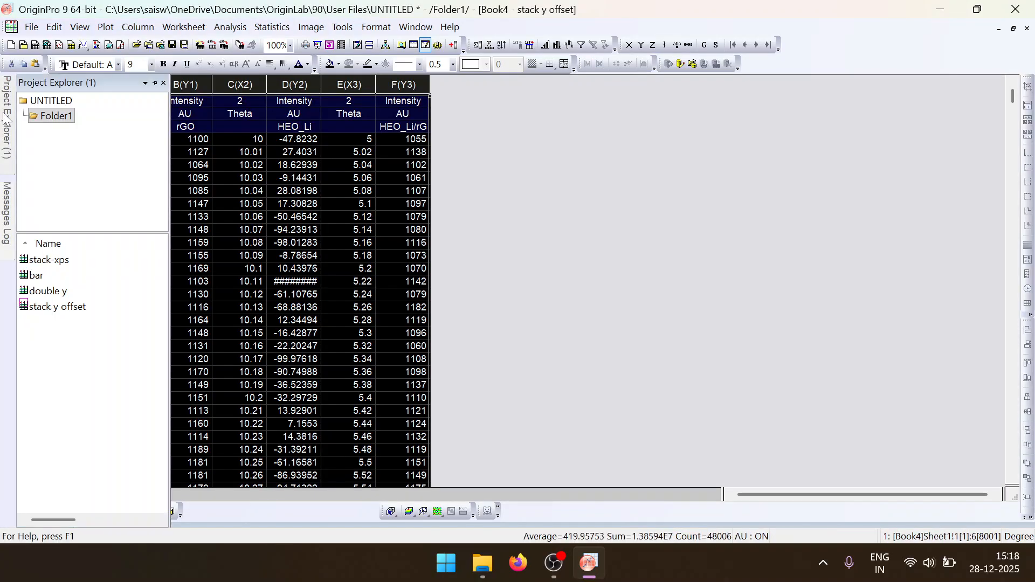
pyautogui.click(100, 264)
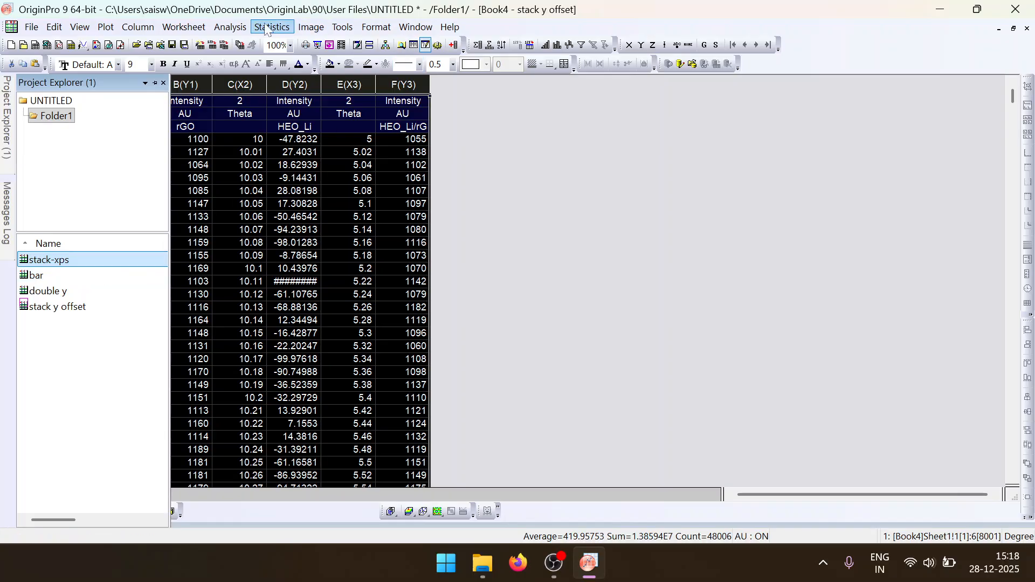
pyautogui.click(123, 31)
pyautogui.moveTo(105, 27)
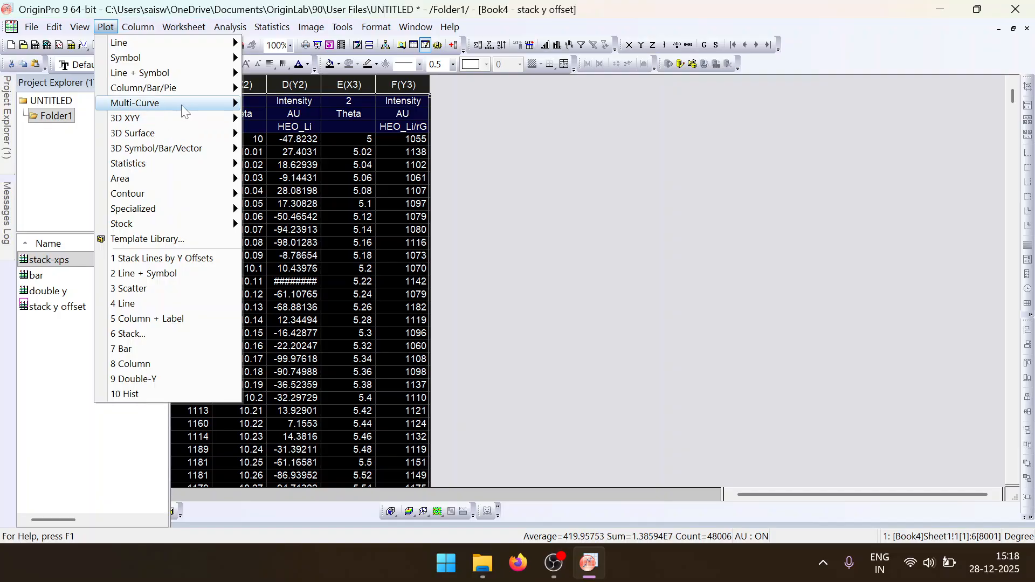
pyautogui.moveTo(183, 105)
pyautogui.click(286, 323)
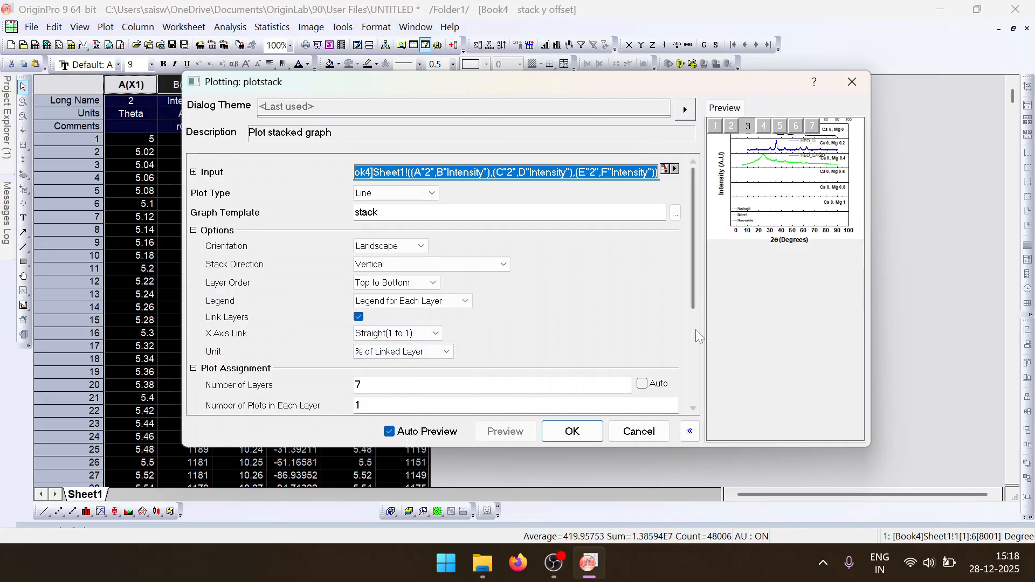
pyautogui.click(647, 384)
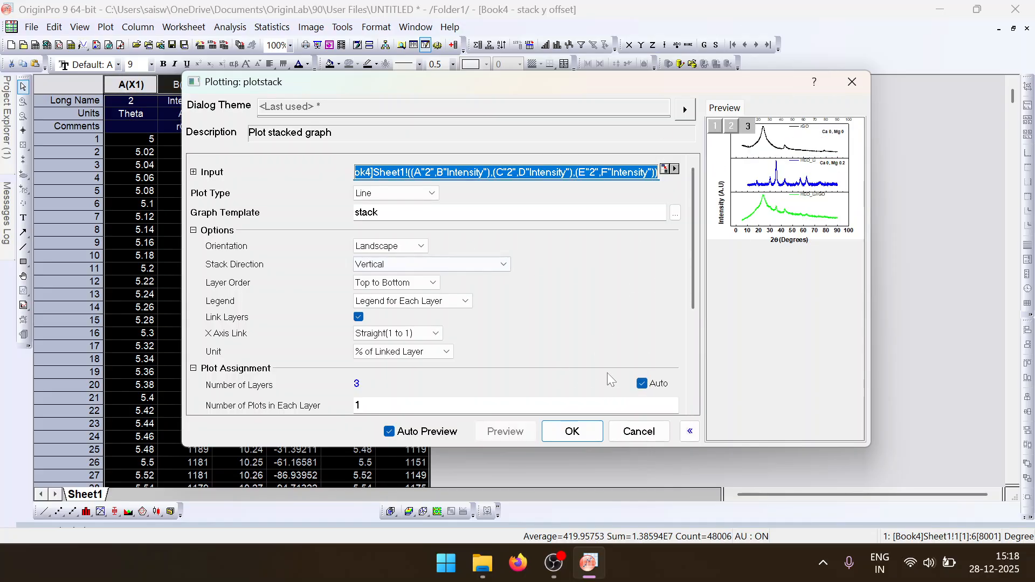
# - Try a manual count of 2 layers for the stacked graph and return the layer count to automatic
pyautogui.click(650, 385)
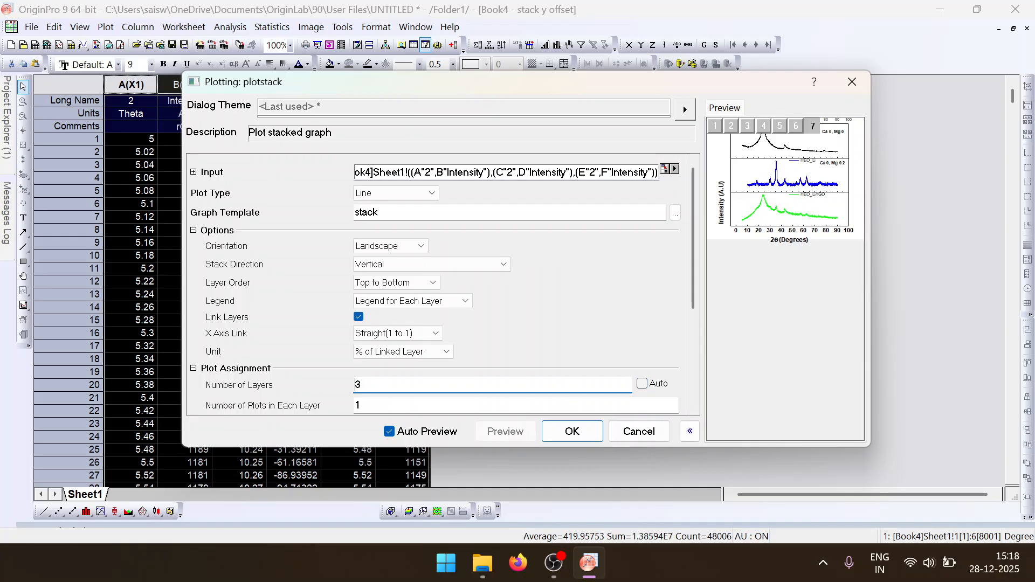
pyautogui.click(571, 355)
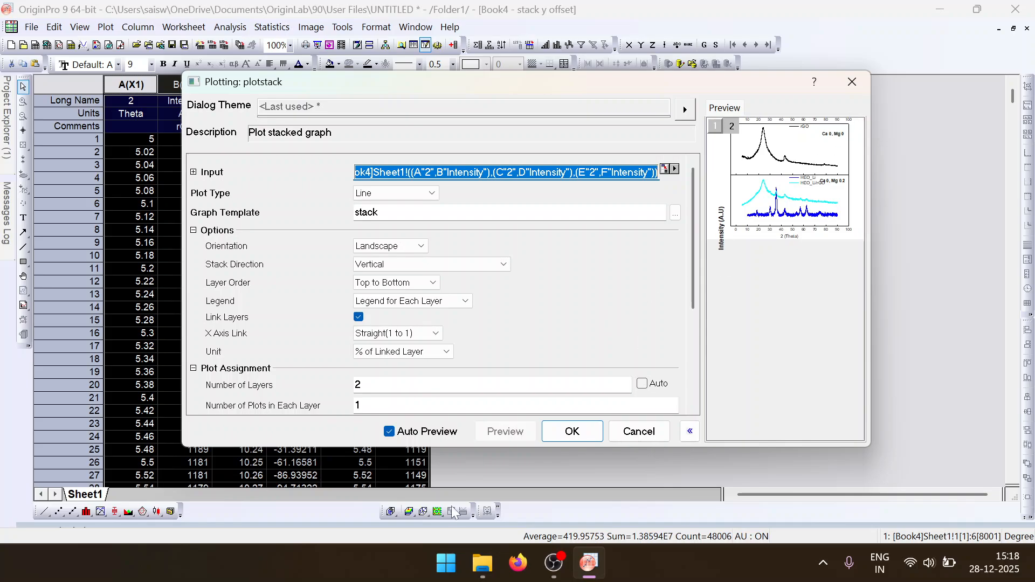
pyautogui.click(572, 406)
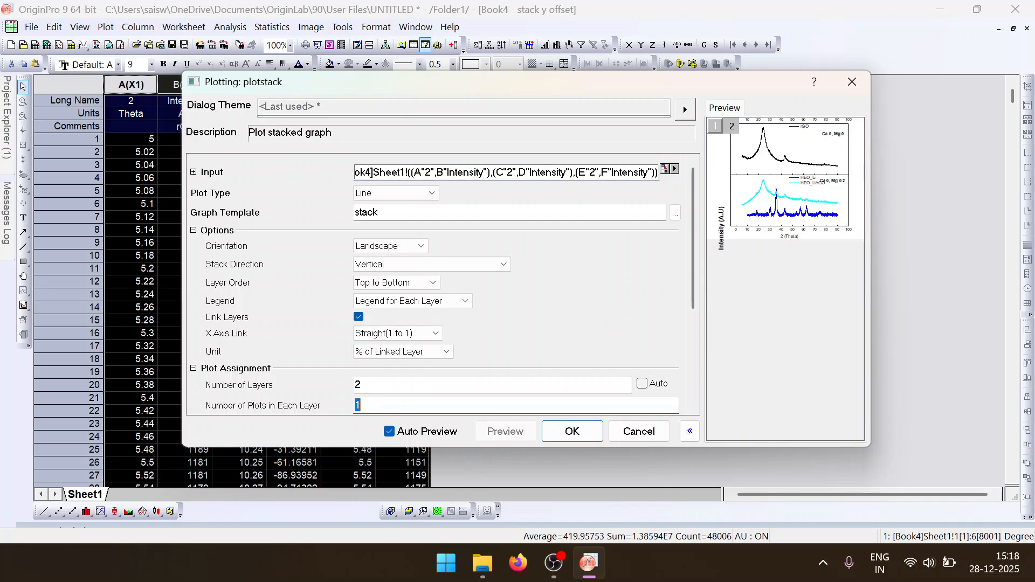
pyautogui.click(642, 382)
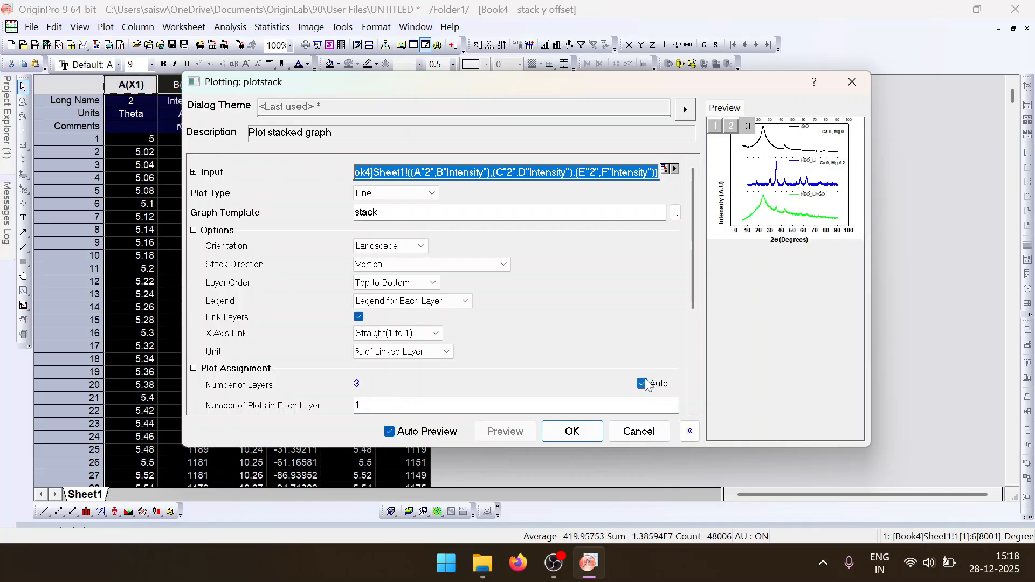
# - Try the Bottom to Top layer order, restore Top to Bottom, and create the stacked graph
pyautogui.click(433, 284)
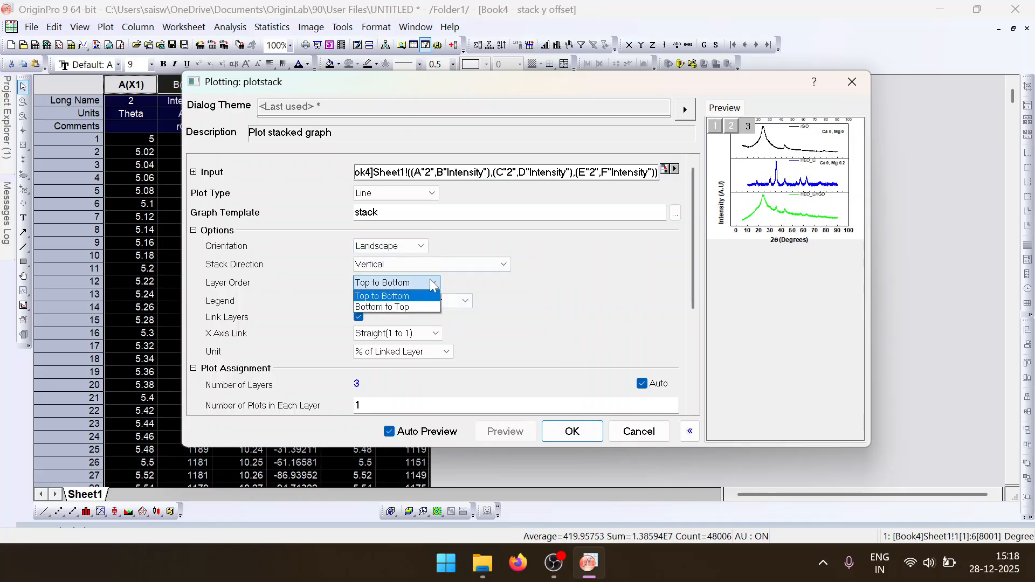
pyautogui.click(419, 307)
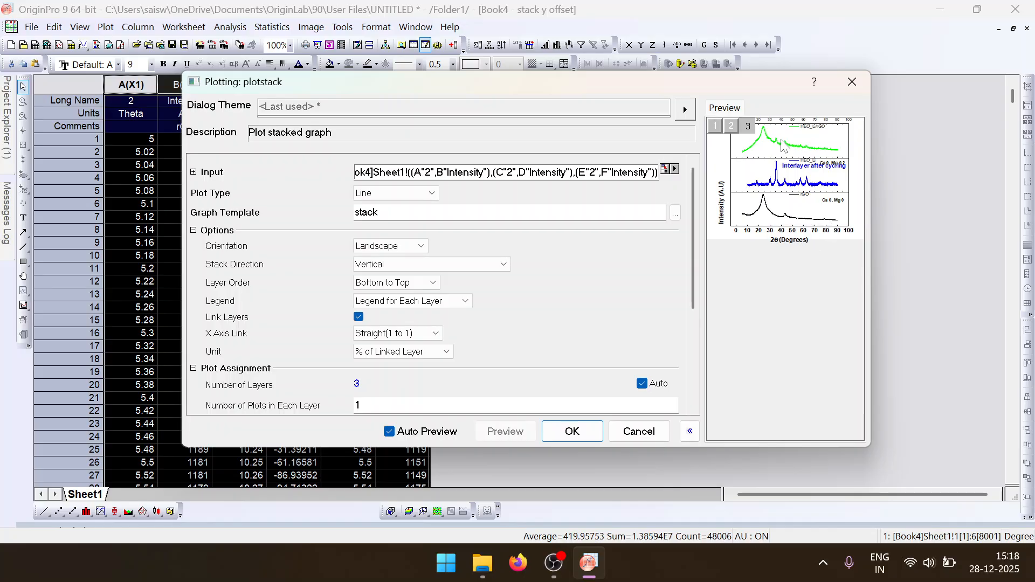
pyautogui.click(416, 282)
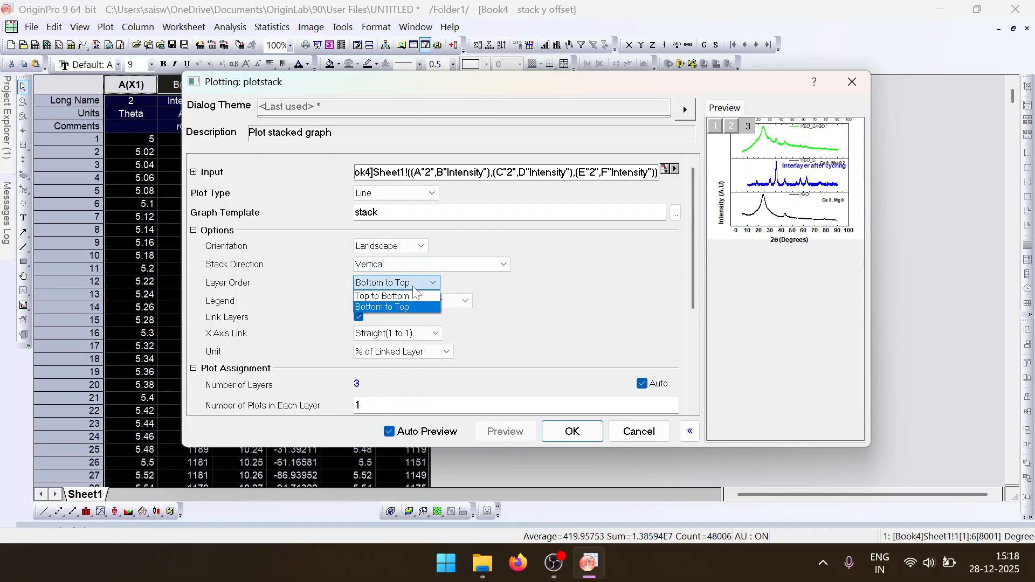
pyautogui.click(411, 296)
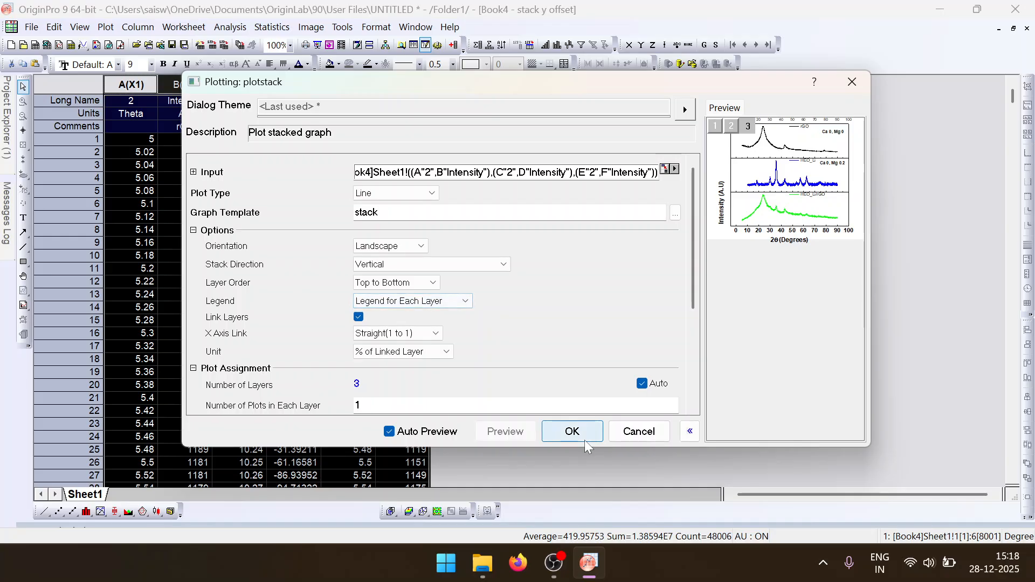
pyautogui.click(571, 432)
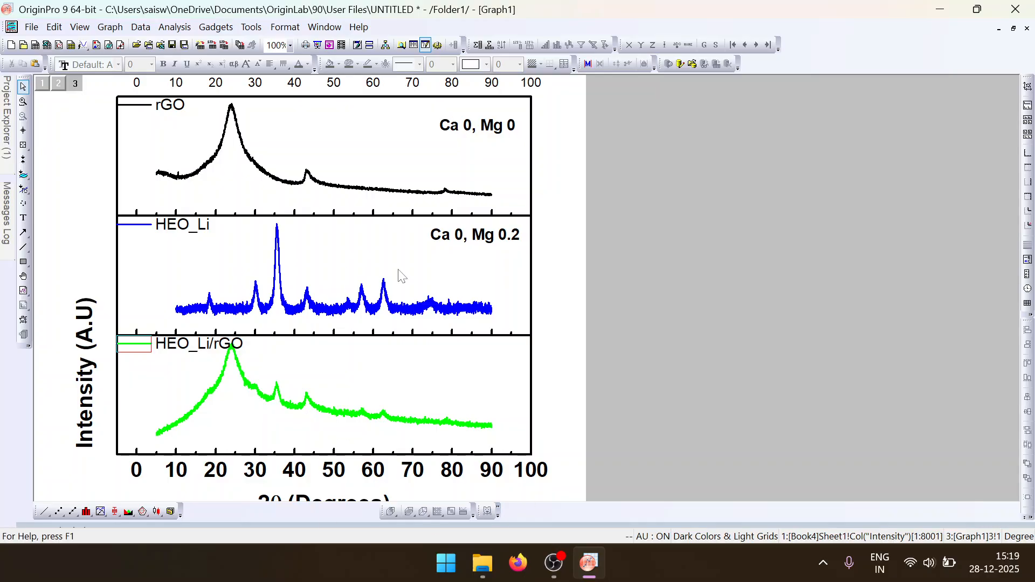
# - Remove the axis line separating the HEO_Li and HEO_Li/rGO layers and select the Y axis line of each
pyautogui.click(366, 334)
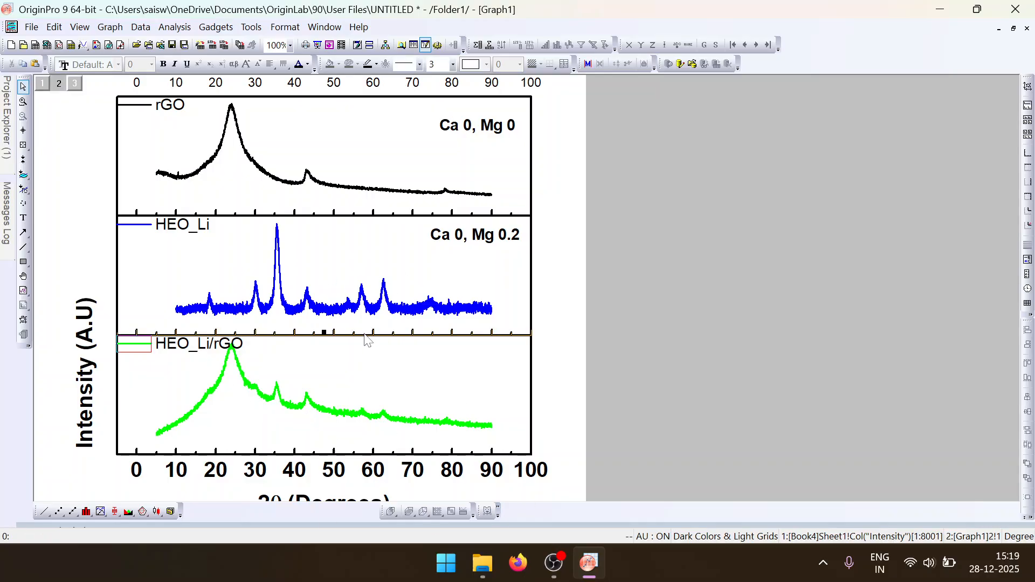
pyautogui.press('Delete')
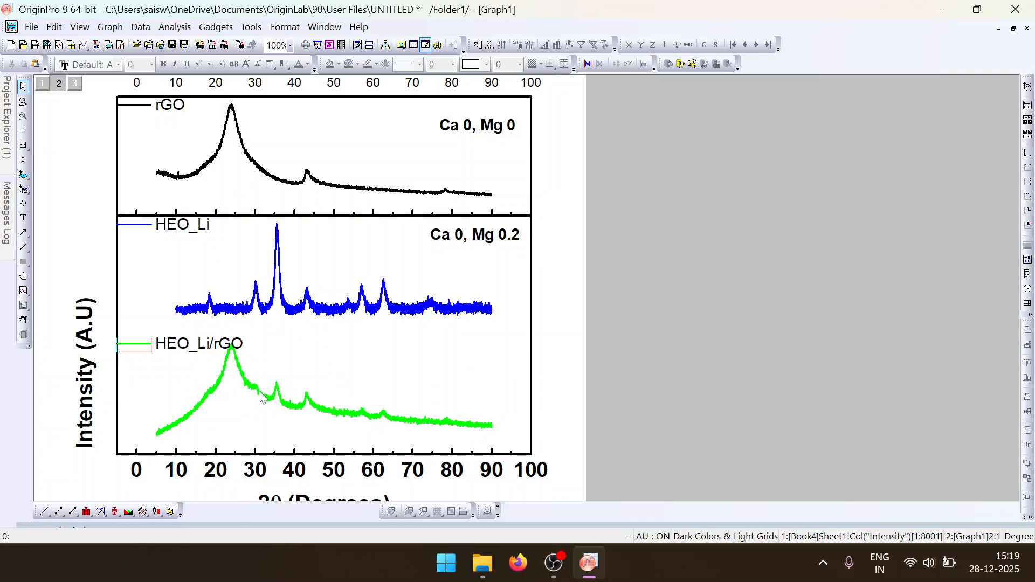
pyautogui.click(118, 397)
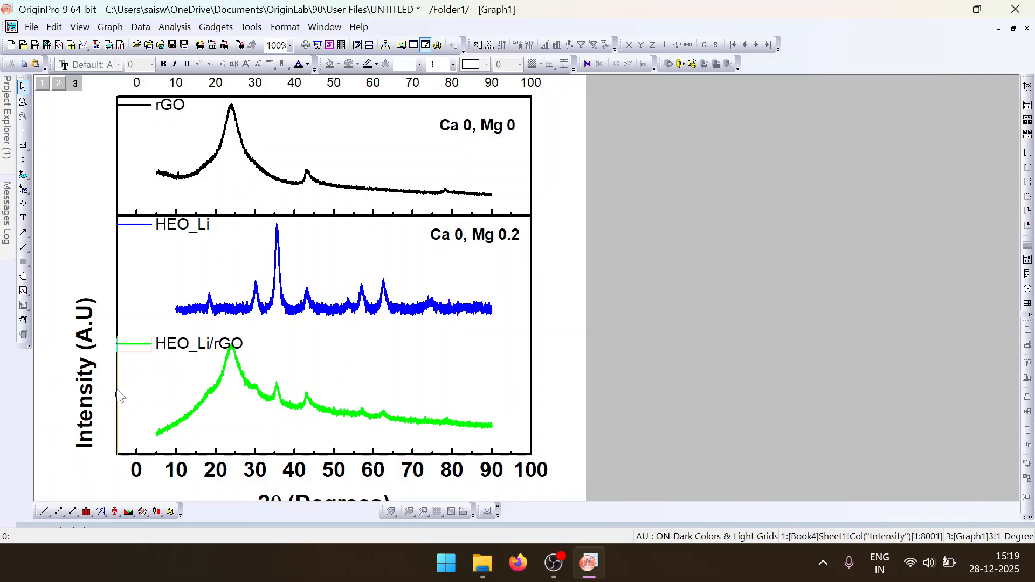
pyautogui.click(116, 275)
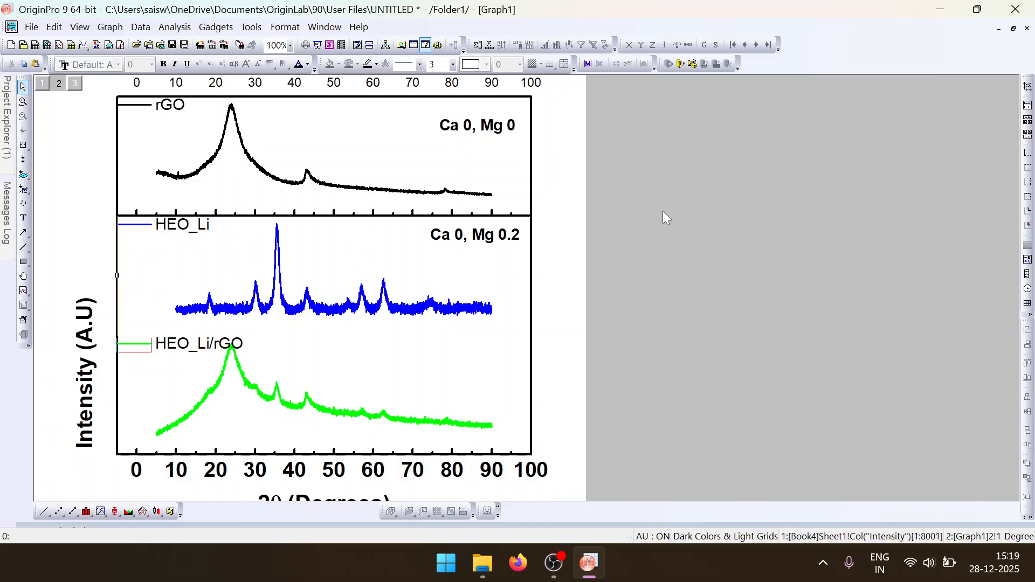
# - Delete the stacked graph and open the stack-xps workbook
pyautogui.click(1028, 28)
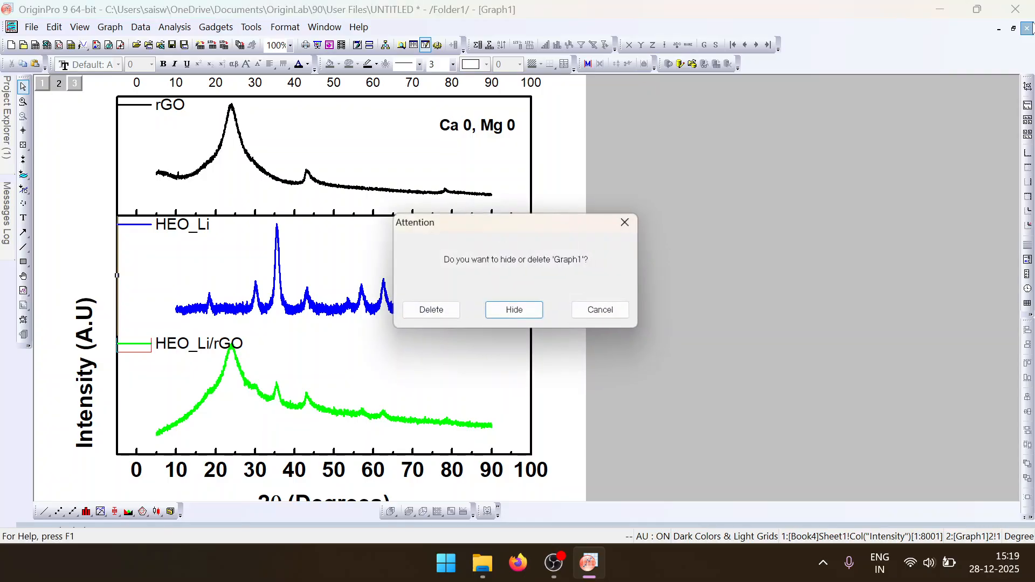
pyautogui.click(429, 313)
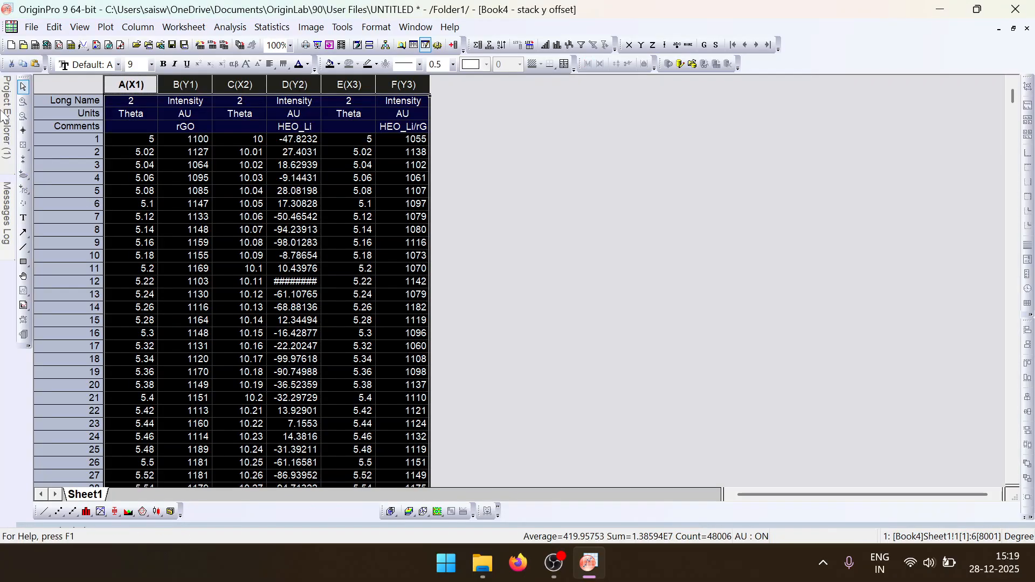
pyautogui.moveTo(7, 119)
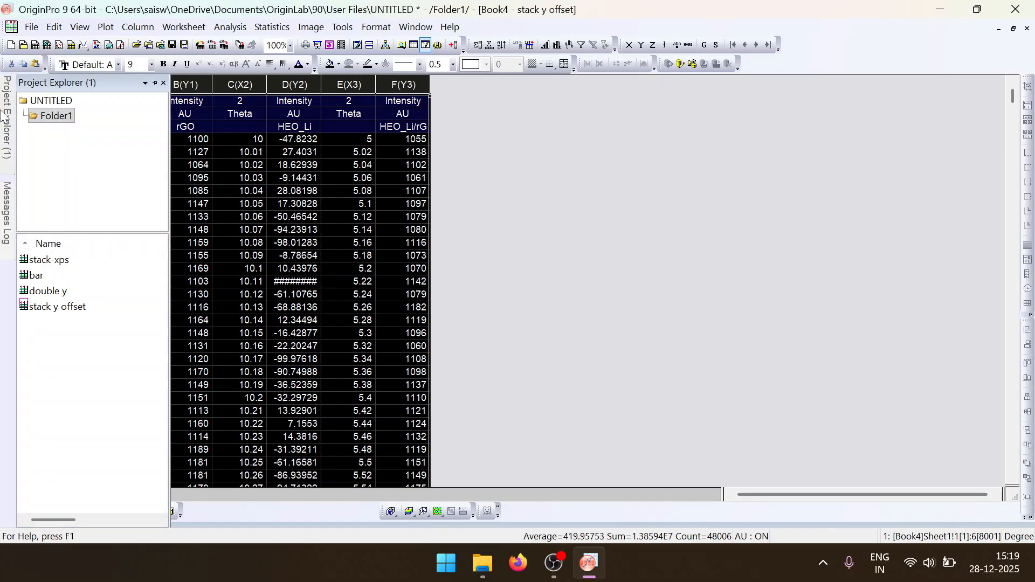
pyautogui.doubleClick(115, 263)
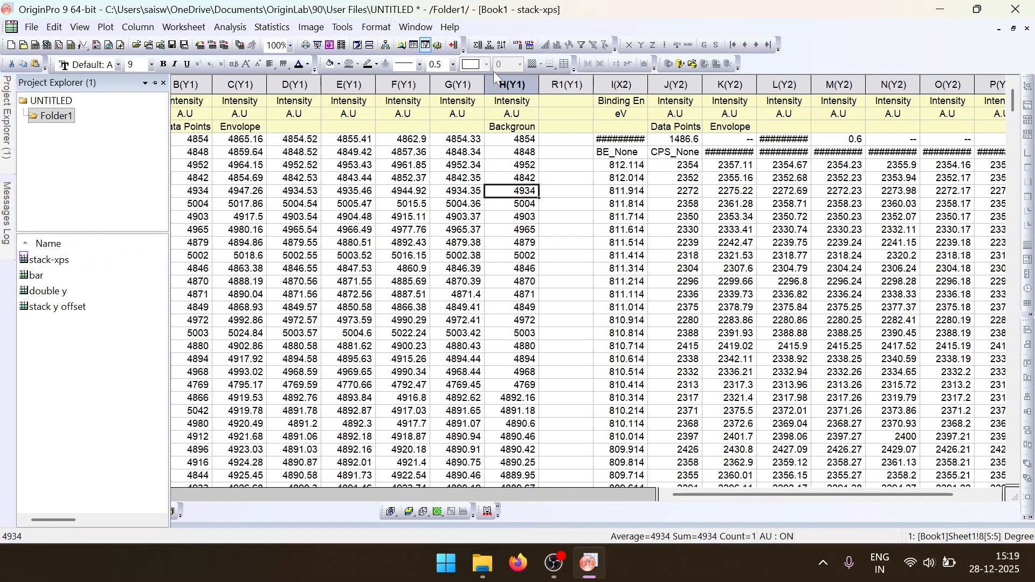
# - Select columns A to H and I to Q, leaving out R1, and start a Stack plot
pyautogui.moveTo(135, 84); pyautogui.dragTo(513, 84)
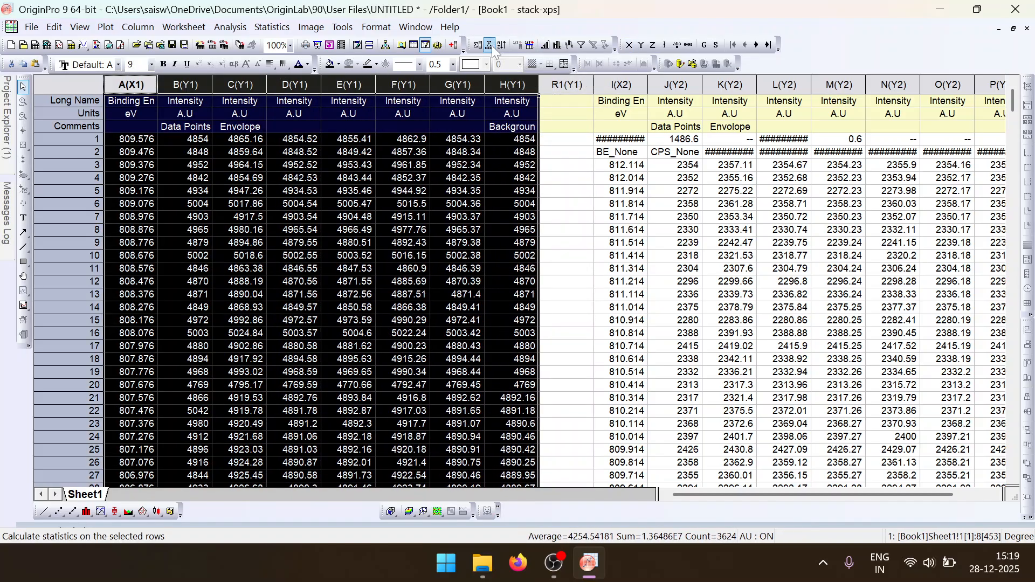
pyautogui.keyDown('ctrl'); pyautogui.moveTo(610, 82); pyautogui.dragTo(1005, 84); pyautogui.keyUp('ctrl')
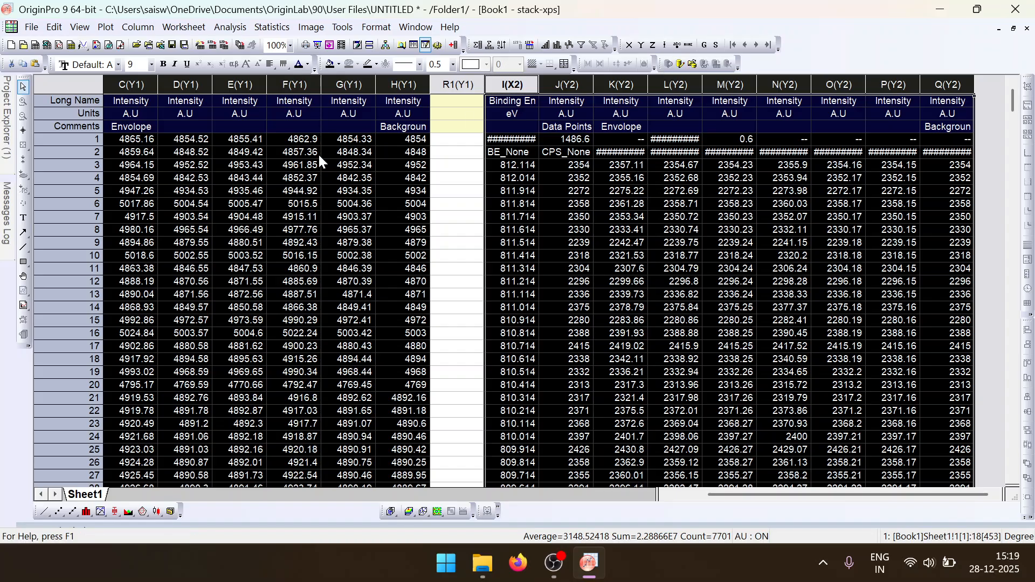
pyautogui.click(105, 27)
pyautogui.click(138, 259)
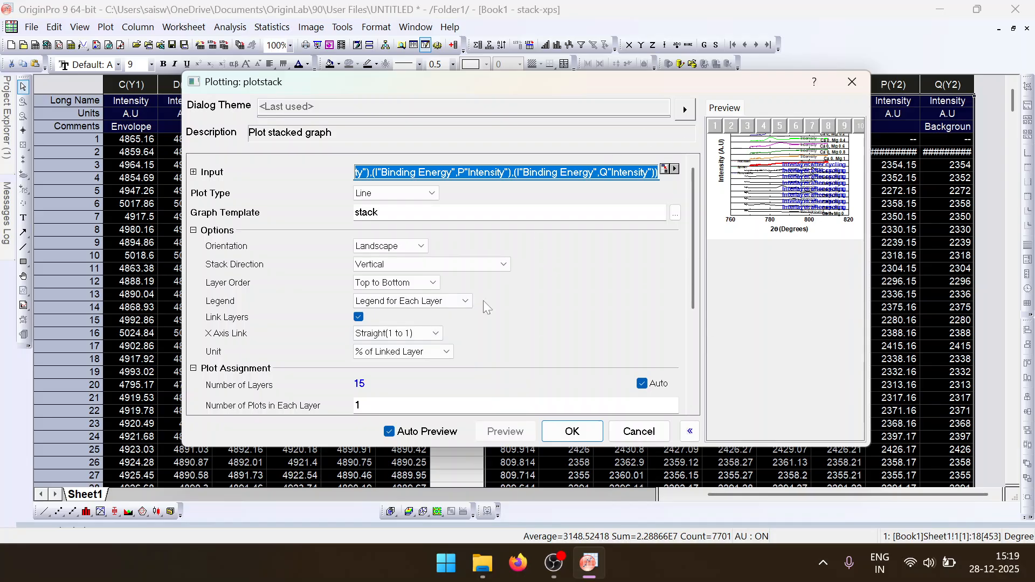
# - Try a manual count of 2 layers with 8 plots in each layer for the stacked graph
pyautogui.click(647, 390)
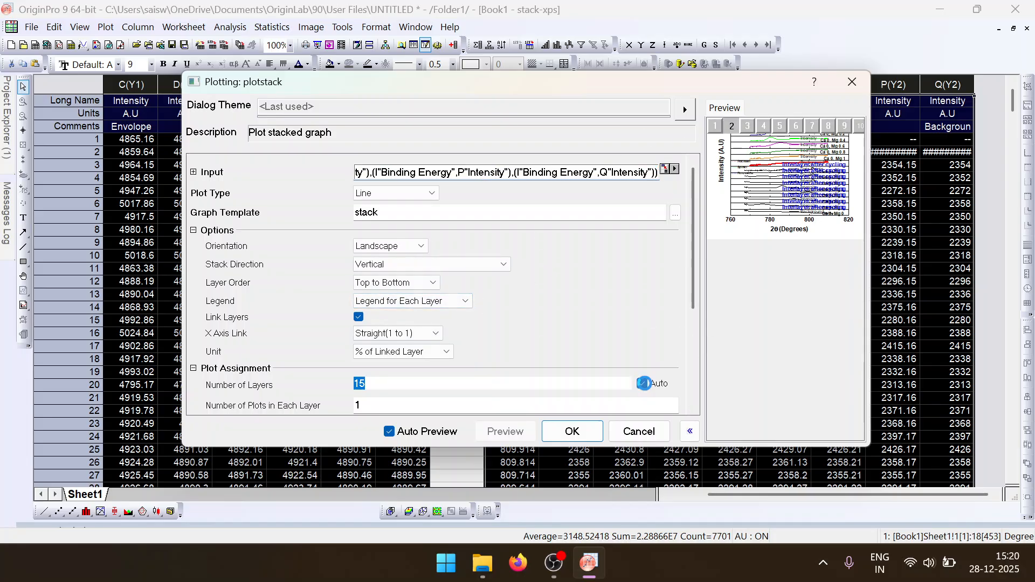
pyautogui.write('2')
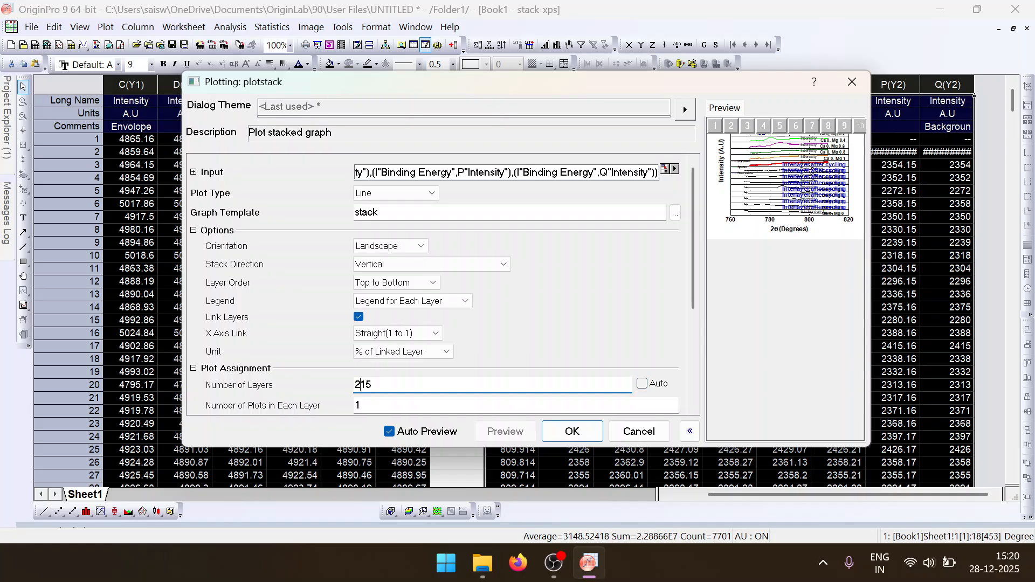
pyautogui.hotkey('ctrl', 'a')
pyautogui.write('2')
pyautogui.click(472, 405)
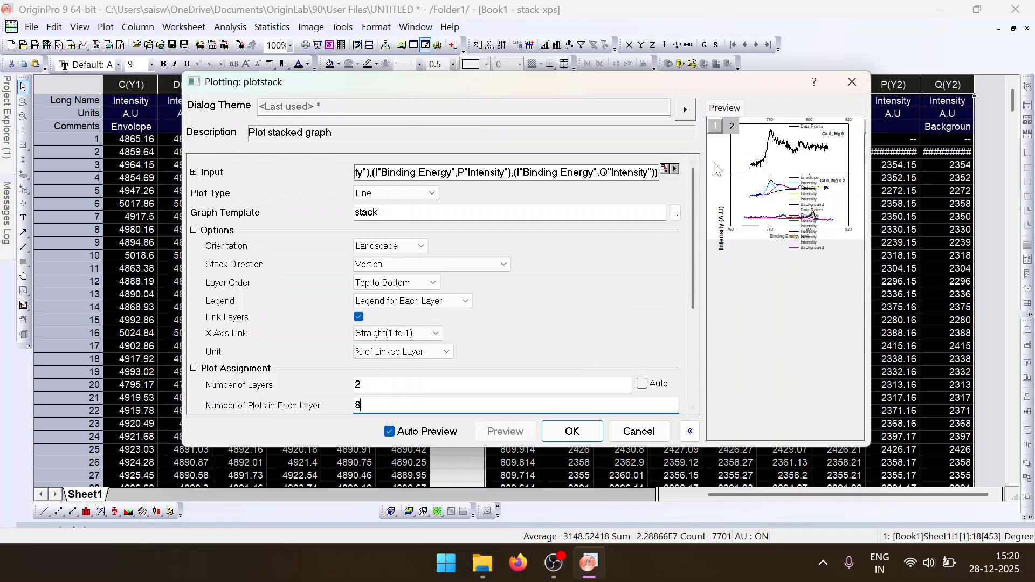
pyautogui.click(542, 337)
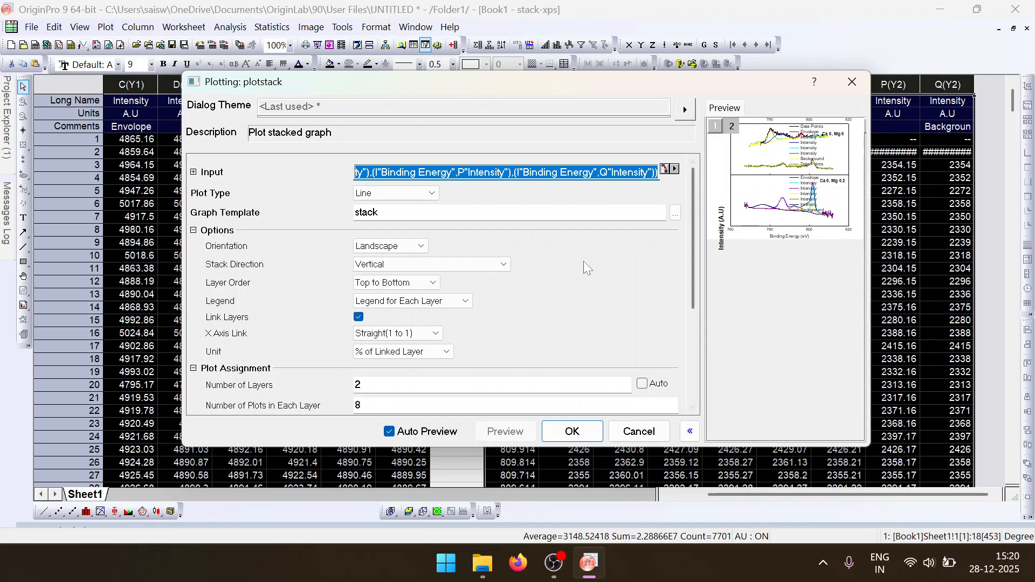
# - Try the Bottom to Top layer order for the XPS stack and cancel the plot
pyautogui.click(429, 291)
pyautogui.click(431, 306)
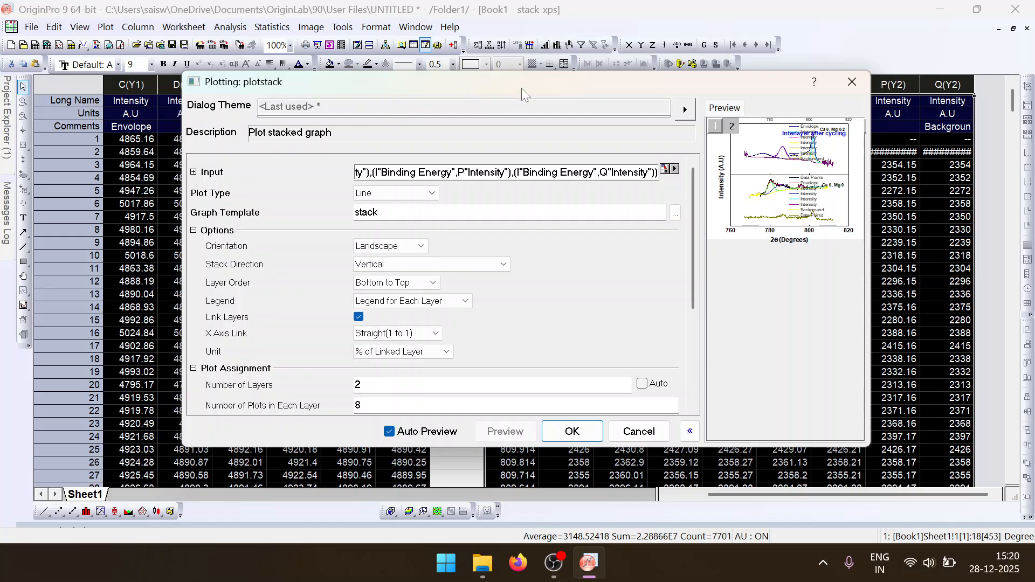
pyautogui.moveTo(531, 82); pyautogui.dragTo(615, 140)
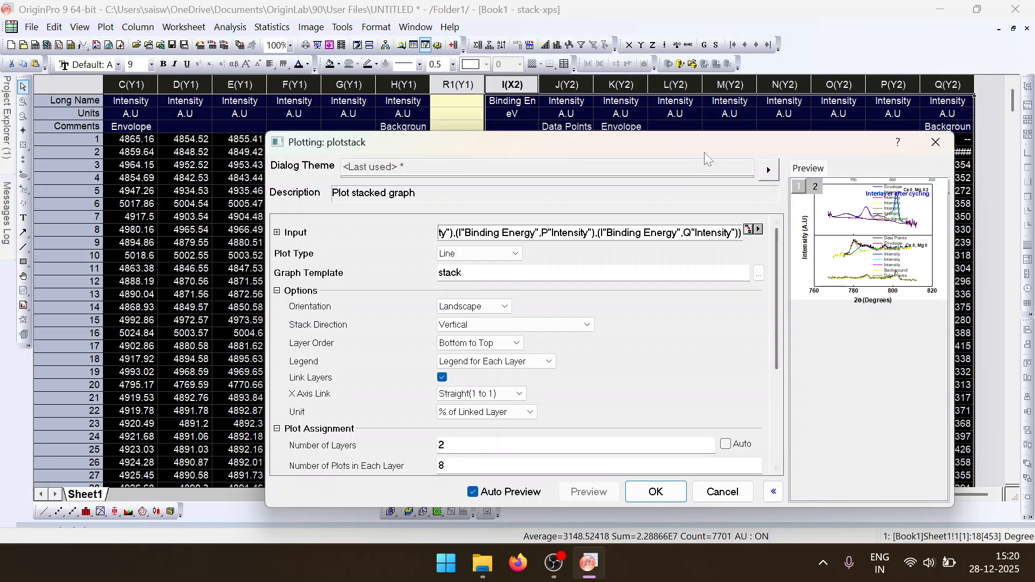
pyautogui.moveTo(693, 147); pyautogui.dragTo(751, 58)
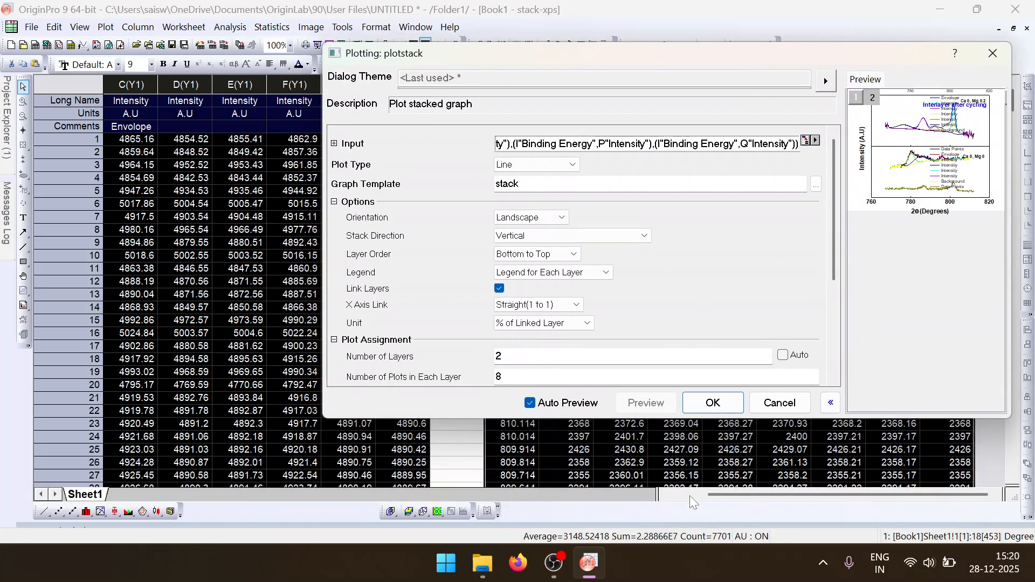
pyautogui.click(780, 403)
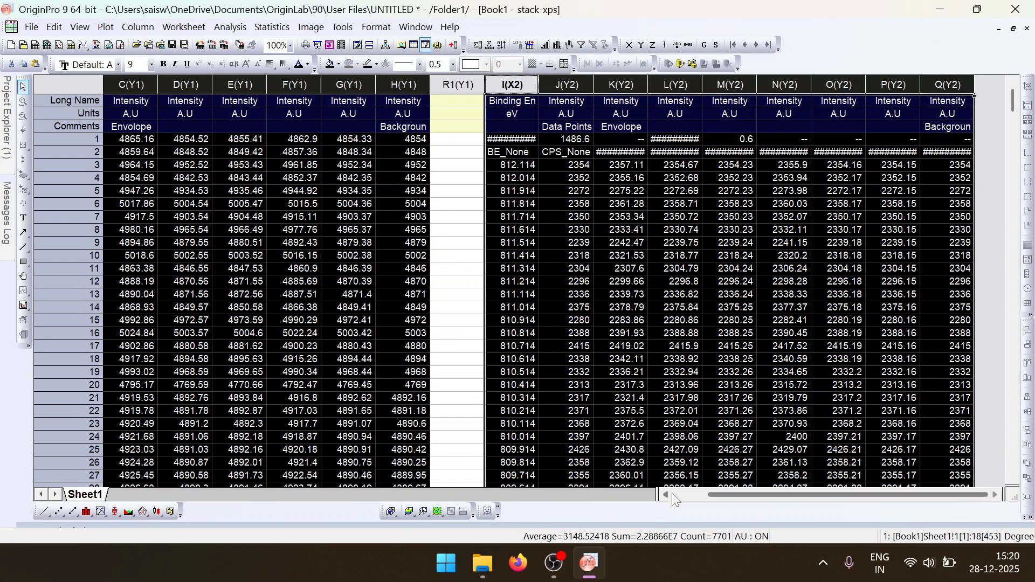
# - Reselect columns A to H and I to Q without the empty R1 column and start the Stack plot again
pyautogui.click(675, 495)
pyautogui.click(496, 84)
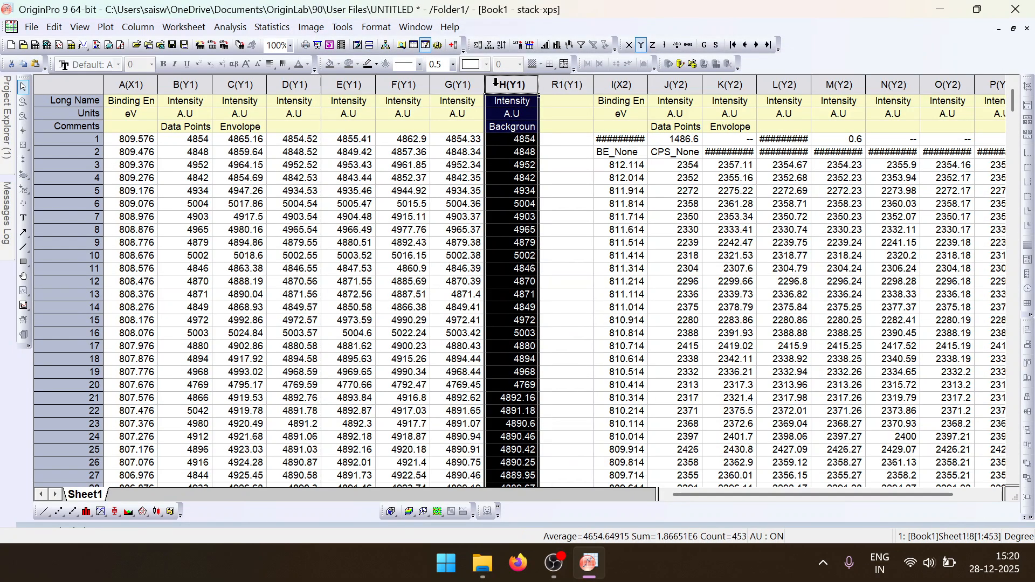
pyautogui.moveTo(496, 83); pyautogui.dragTo(165, 79)
pyautogui.click(114, 81)
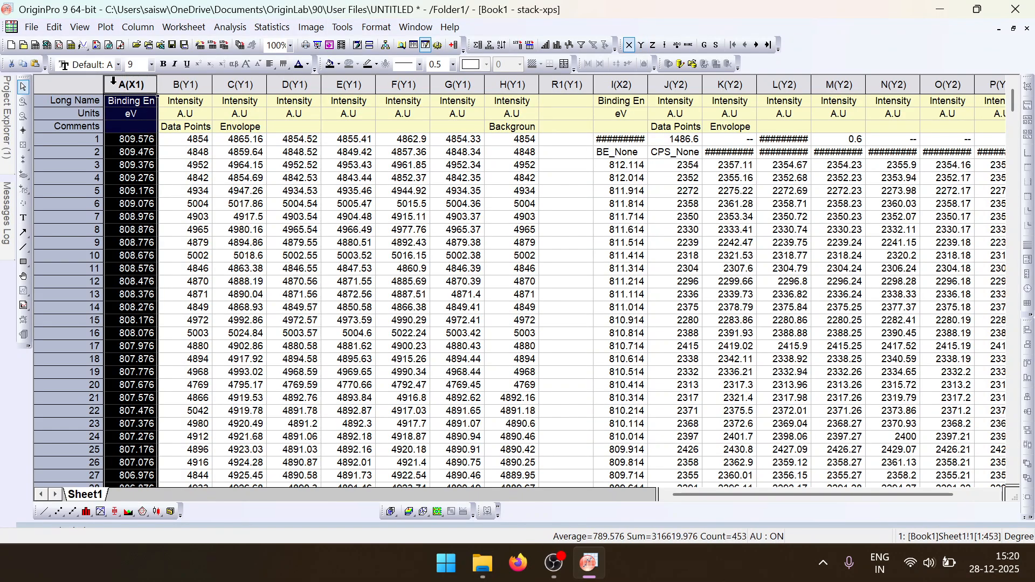
pyautogui.moveTo(136, 86); pyautogui.dragTo(500, 94)
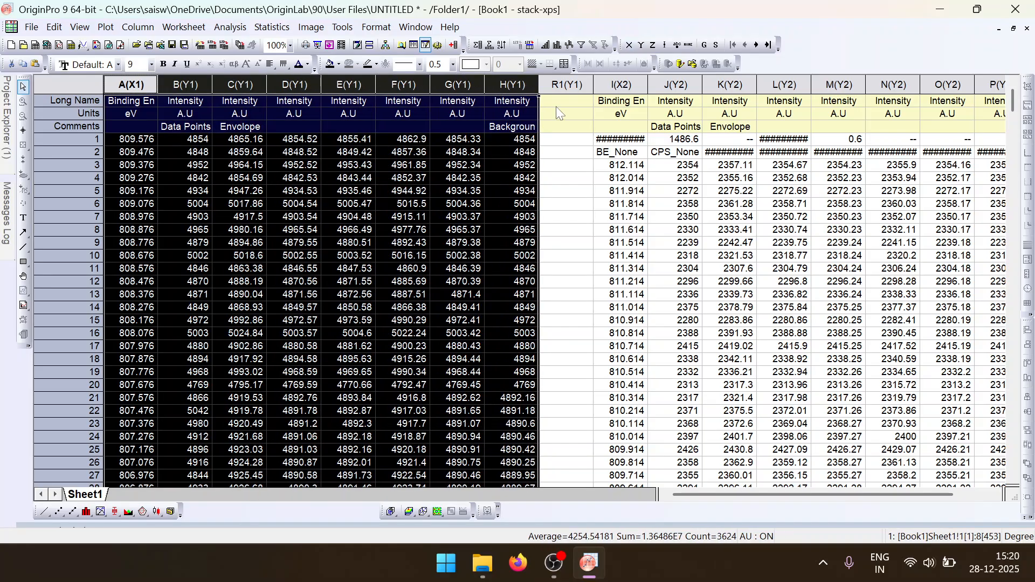
pyautogui.keyDown('ctrl'); pyautogui.moveTo(609, 87); pyautogui.dragTo(990, 89); pyautogui.keyUp('ctrl')
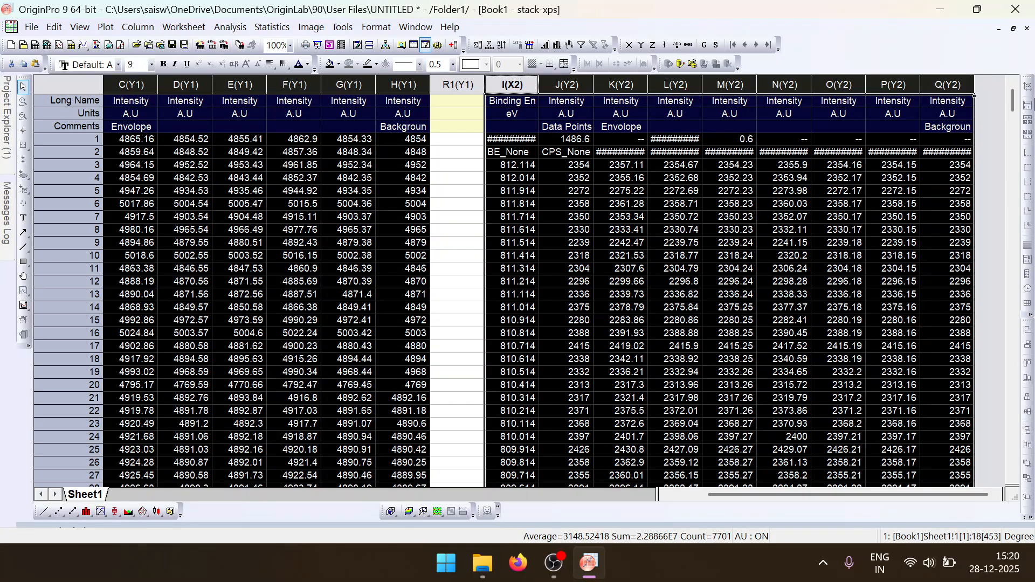
pyautogui.click(106, 27)
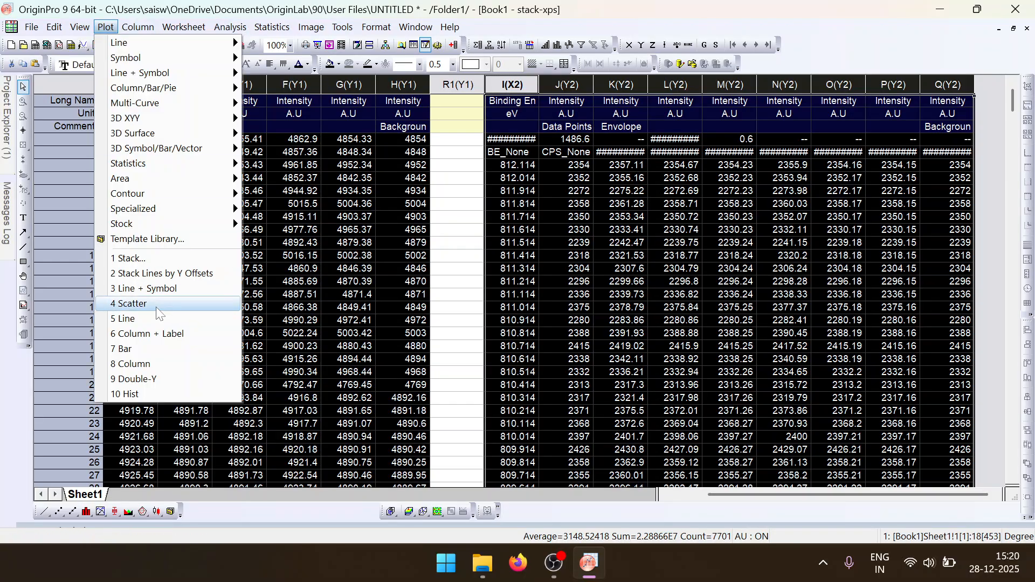
pyautogui.click(156, 260)
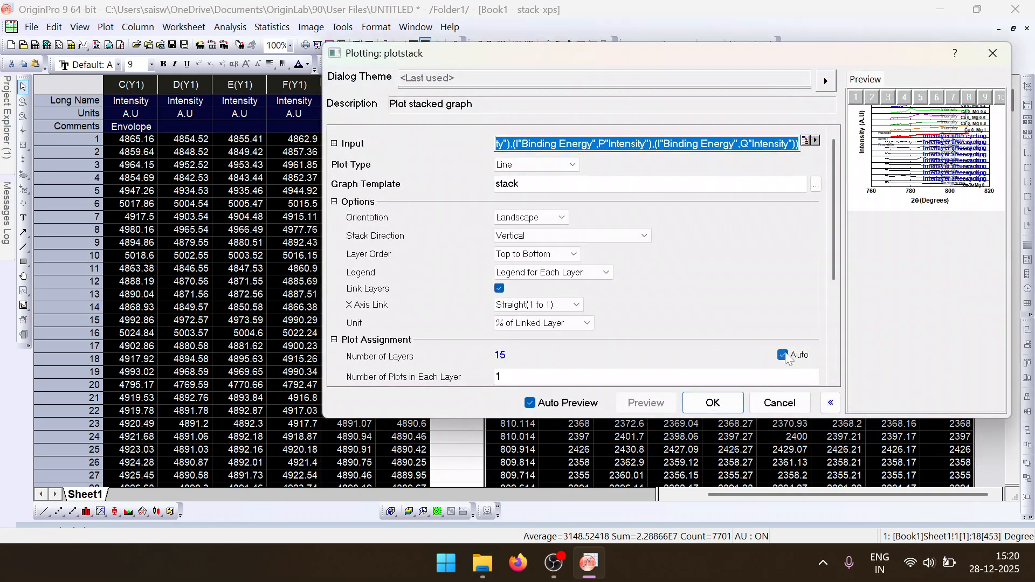
# - Set the number of layers manually to 2 and try 6 plots in each layer
pyautogui.click(755, 355)
pyautogui.write('2')
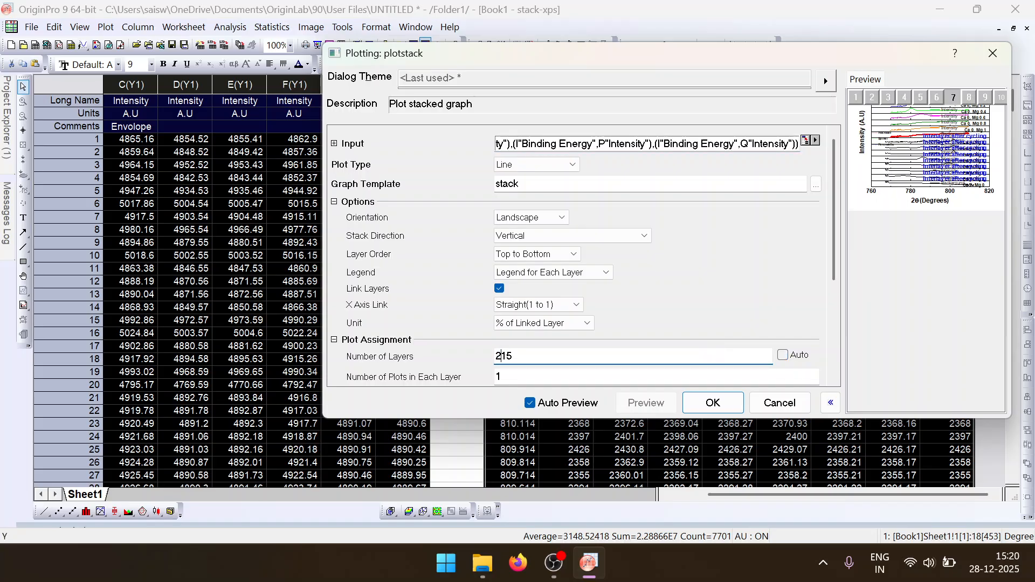
pyautogui.click(691, 372)
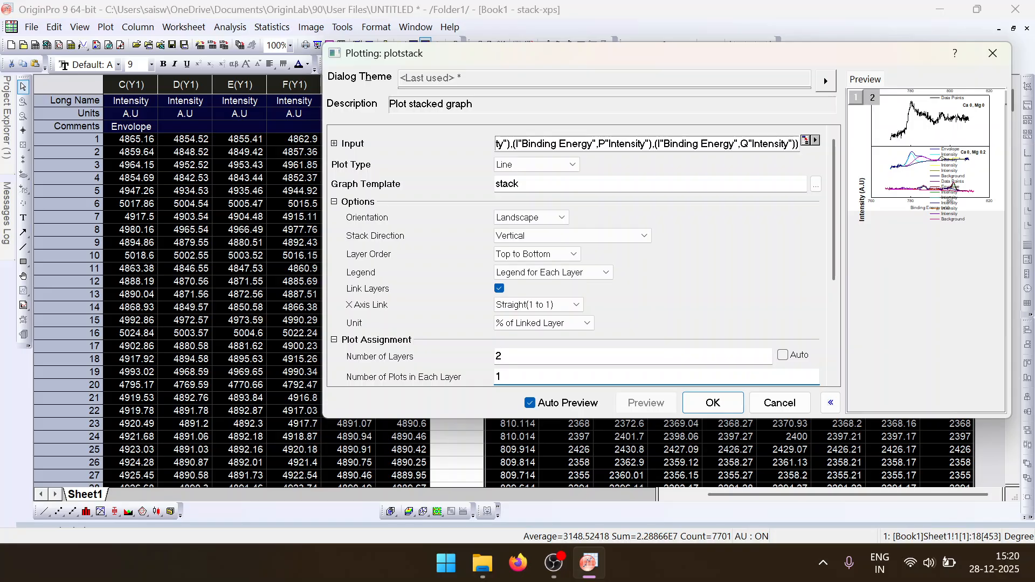
pyautogui.click(595, 219)
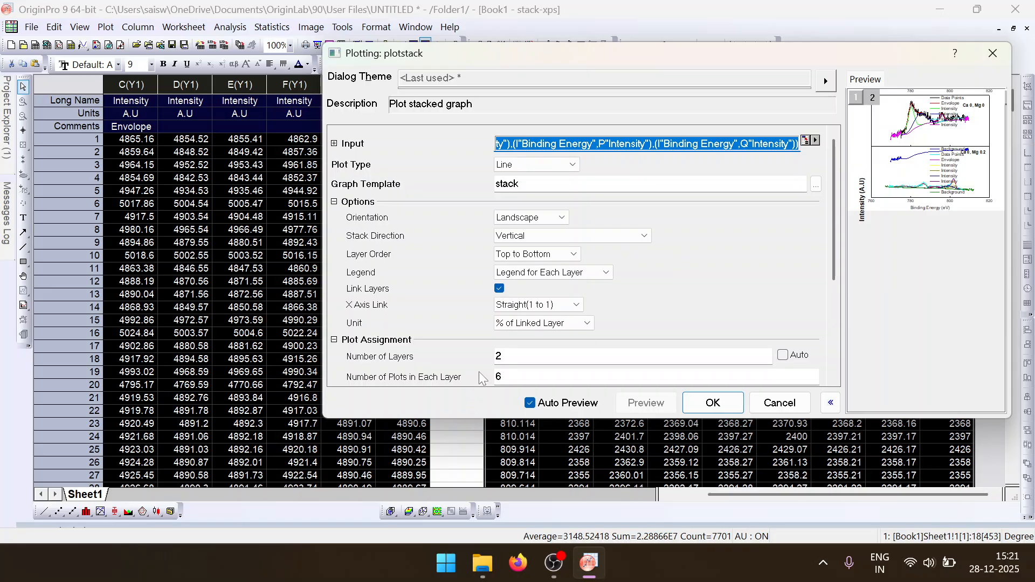
# - Set the number of plots in each layer to 7 and refresh the preview
pyautogui.moveTo(511, 376); pyautogui.dragTo(488, 376)
pyautogui.write('7')
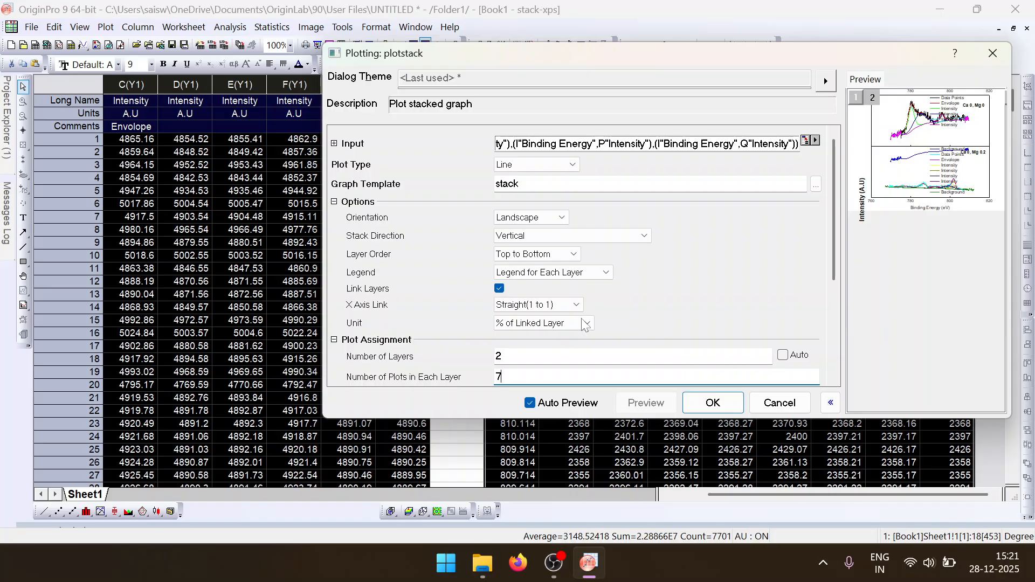
pyautogui.click(657, 277)
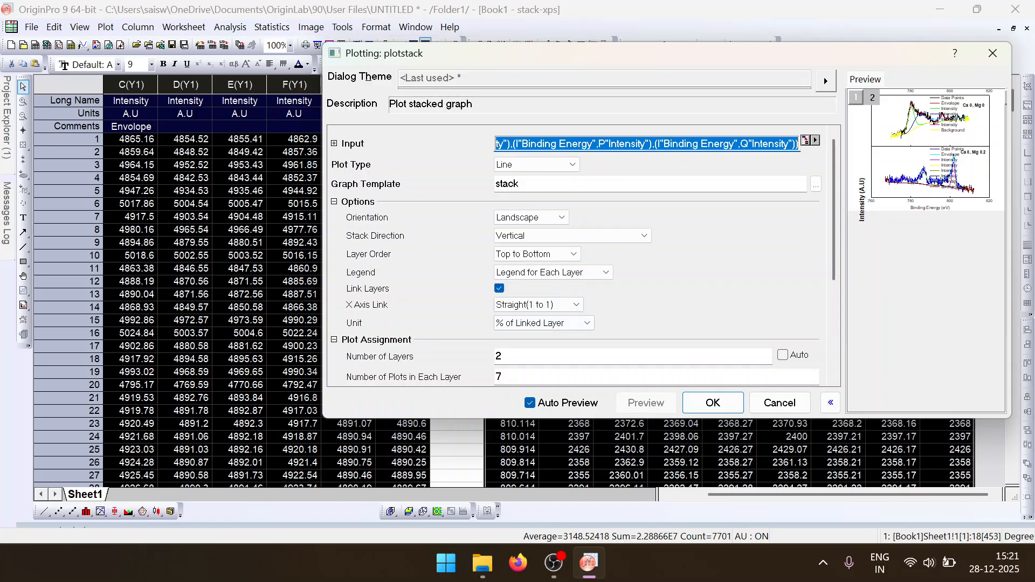
# - Create the two-layer stacked XPS graph with the current settings and hide its window
pyautogui.click(700, 409)
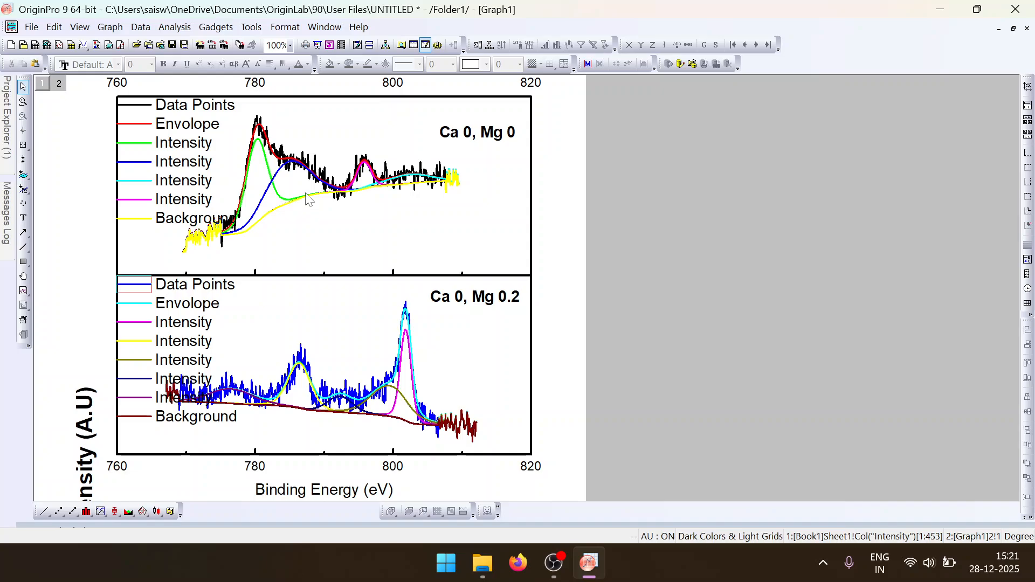
pyautogui.click(1027, 29)
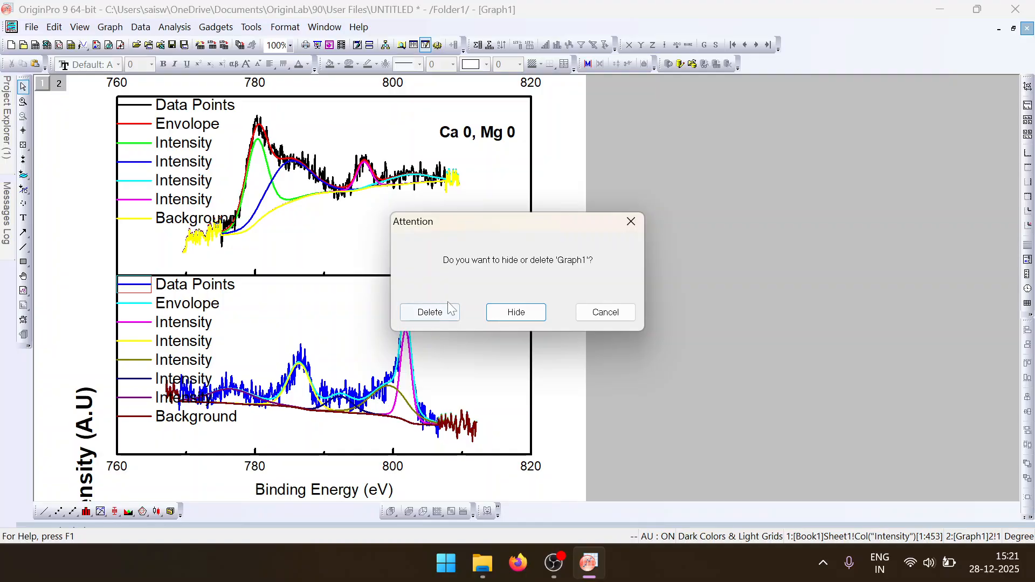
pyautogui.click(516, 313)
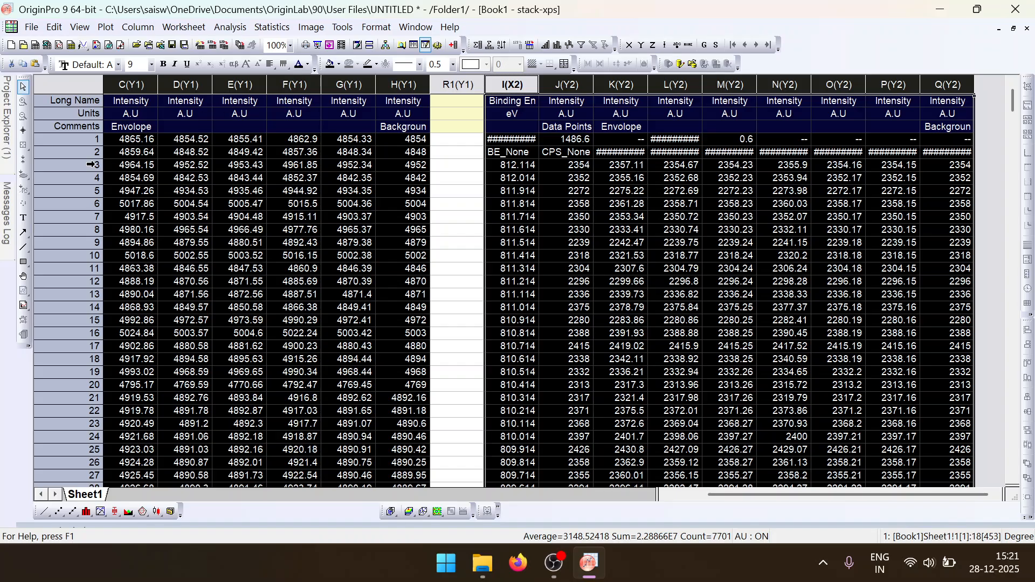
# - Reopen the hidden stacked graph and remove the dividing axis line between its upper and lower layers
pyautogui.moveTo(3, 143)
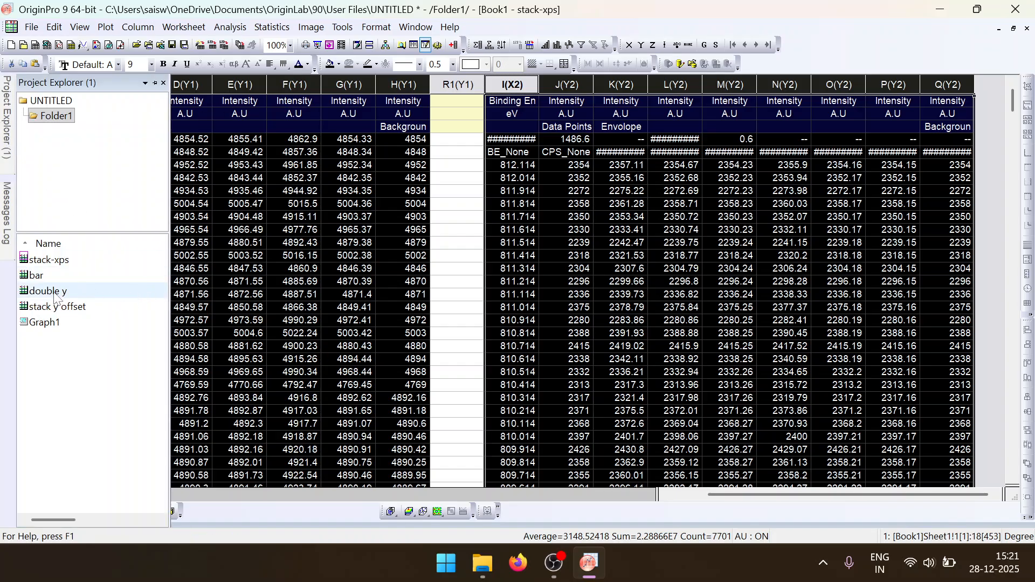
pyautogui.doubleClick(65, 322)
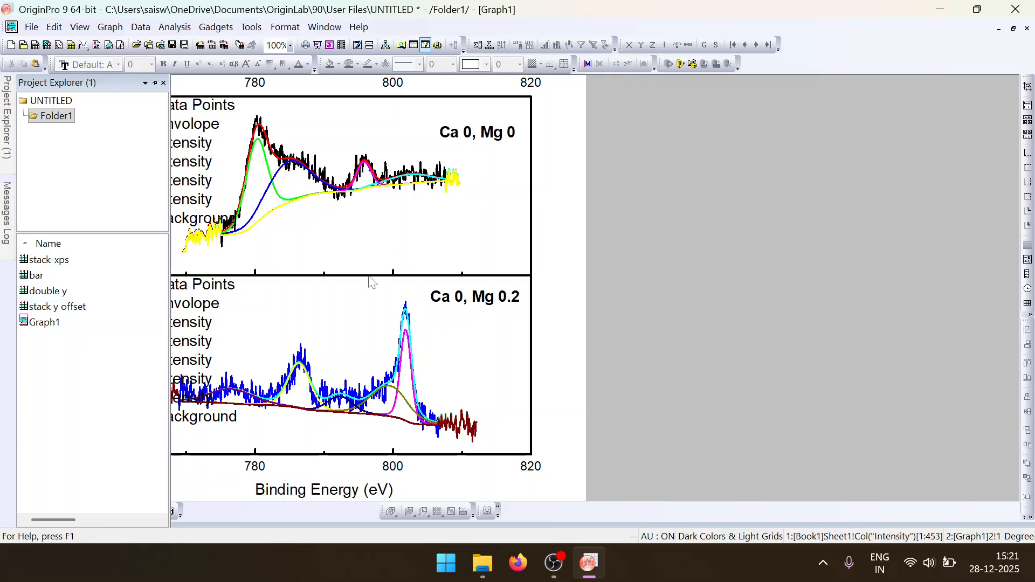
pyautogui.click(375, 278)
pyautogui.press('Delete')
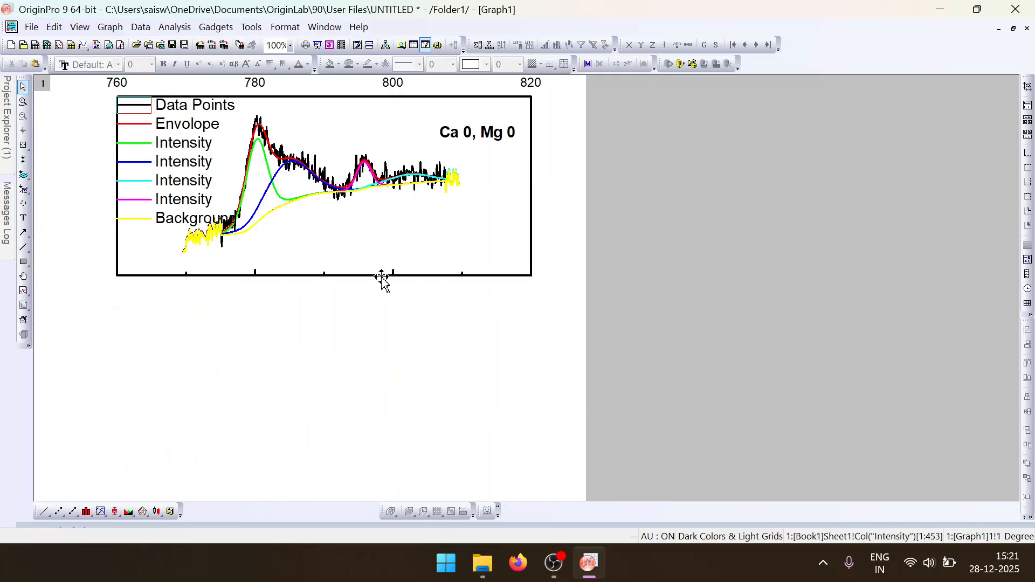
pyautogui.hotkey('ctrl', 'z')
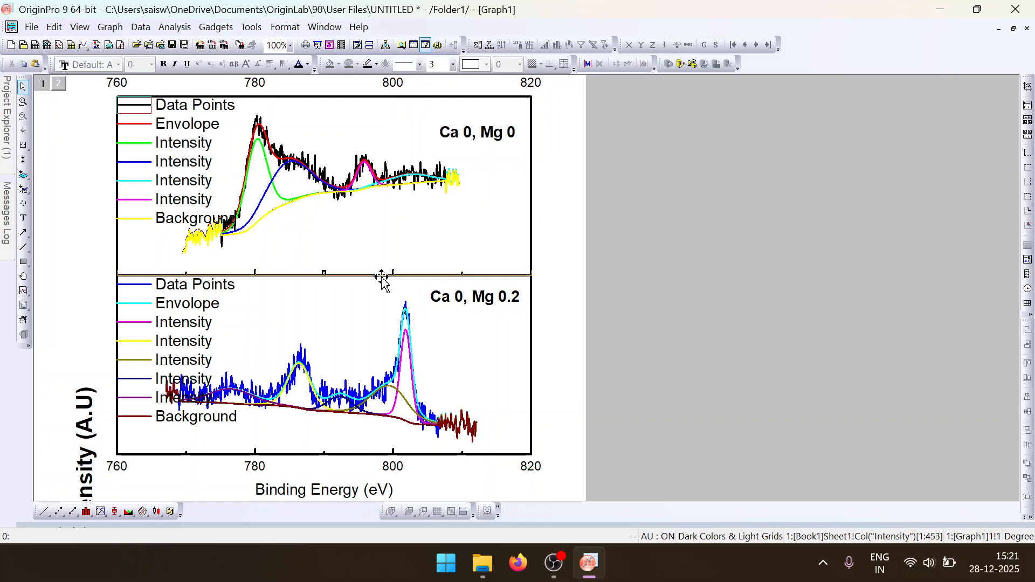
pyautogui.press('Delete')
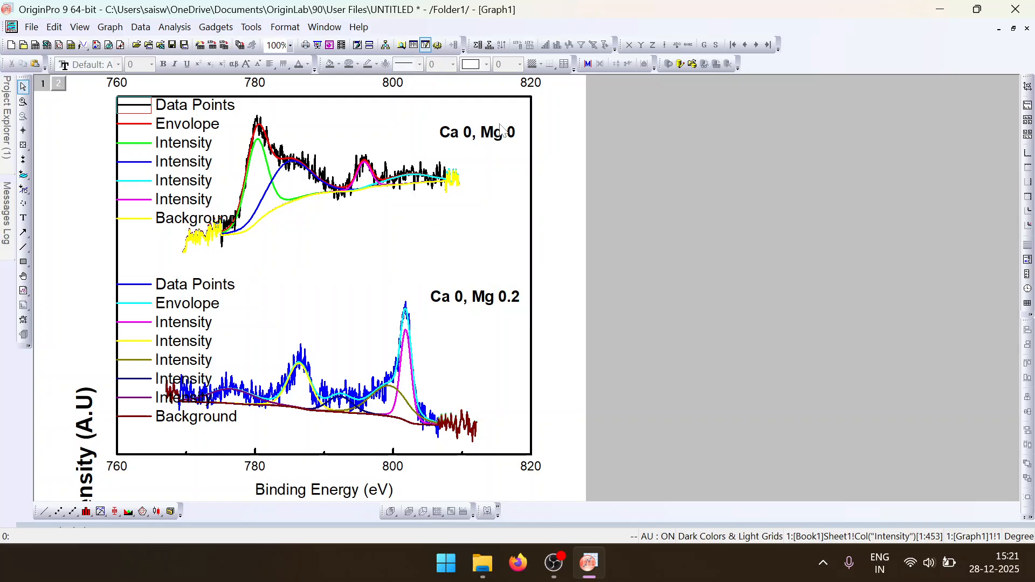
pyautogui.click(478, 133)
pyautogui.click(242, 301)
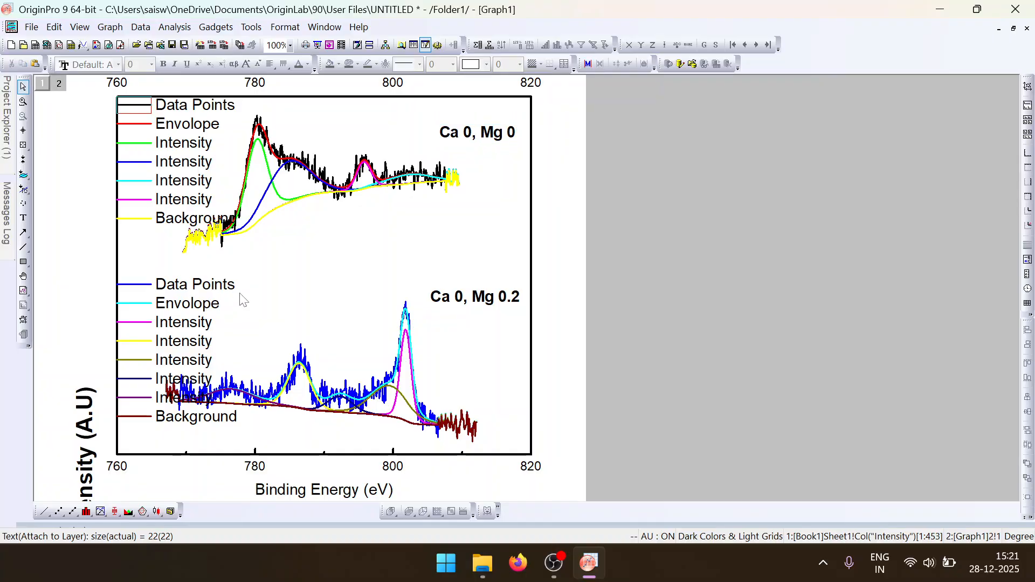
# - Open the "double y" workbook and set the Temperature column B as X
pyautogui.moveTo(5, 120)
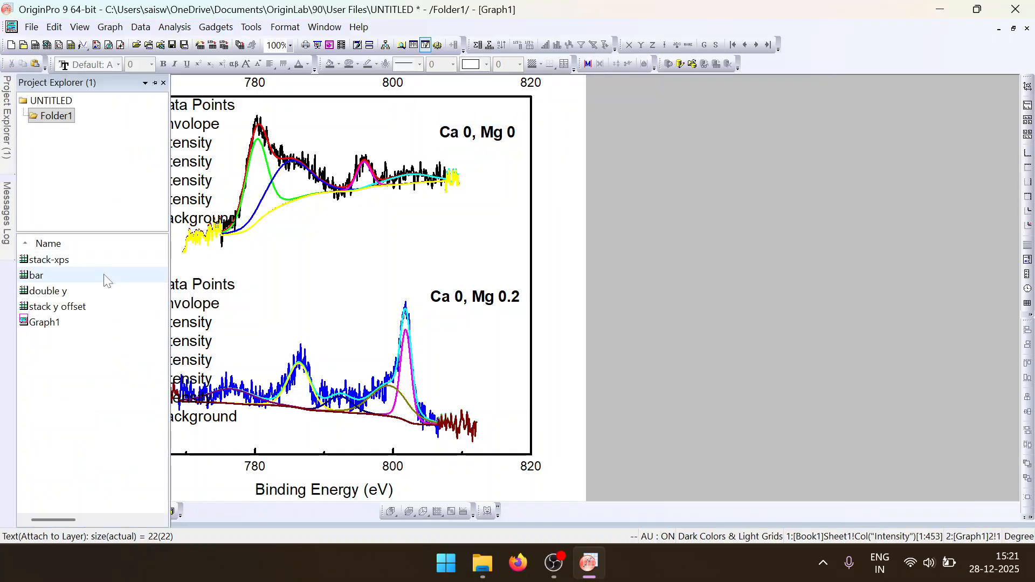
pyautogui.doubleClick(113, 289)
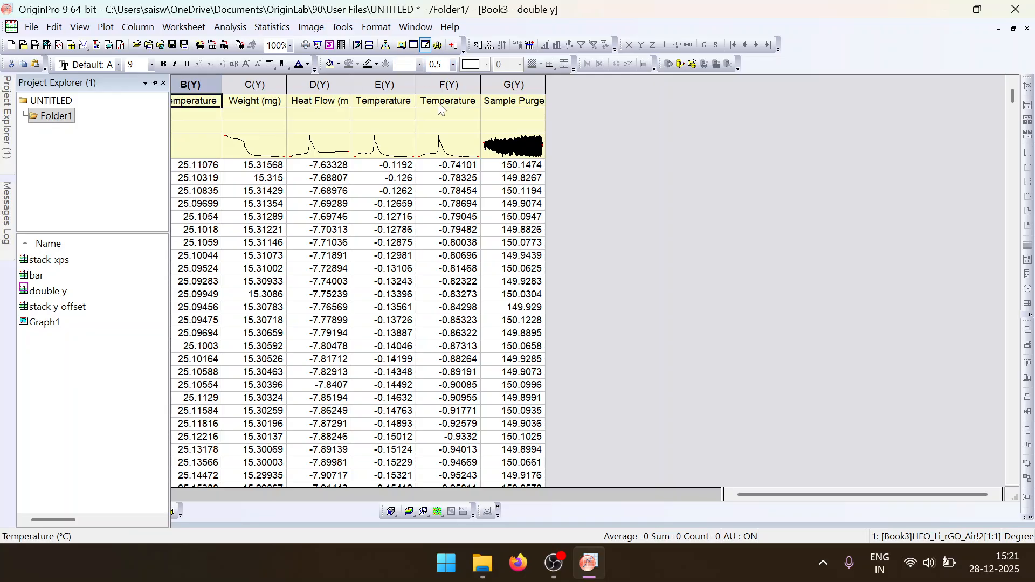
pyautogui.click(424, 139)
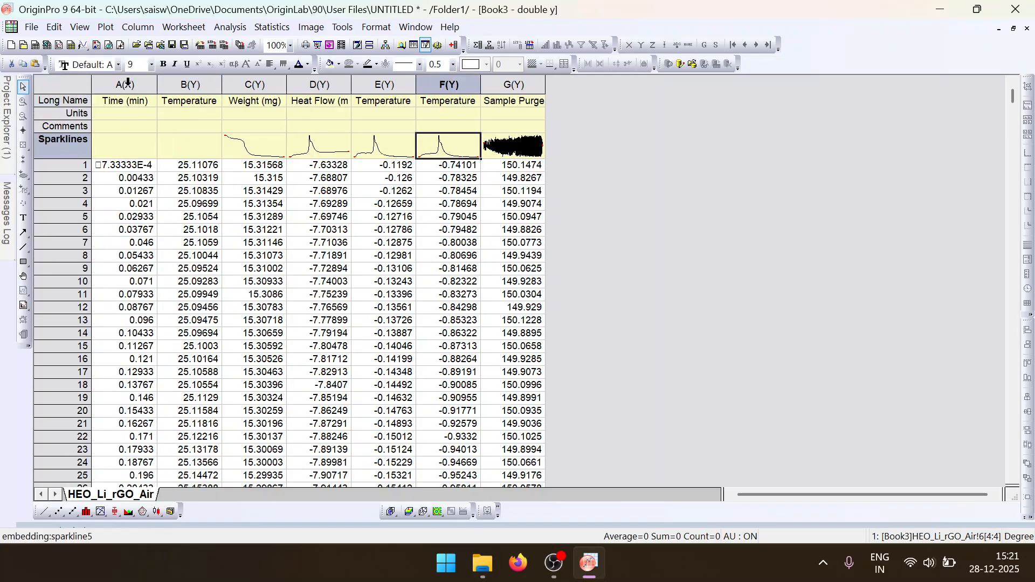
pyautogui.moveTo(127, 82); pyautogui.dragTo(194, 85)
pyautogui.click(199, 85)
pyautogui.rightClick(199, 86)
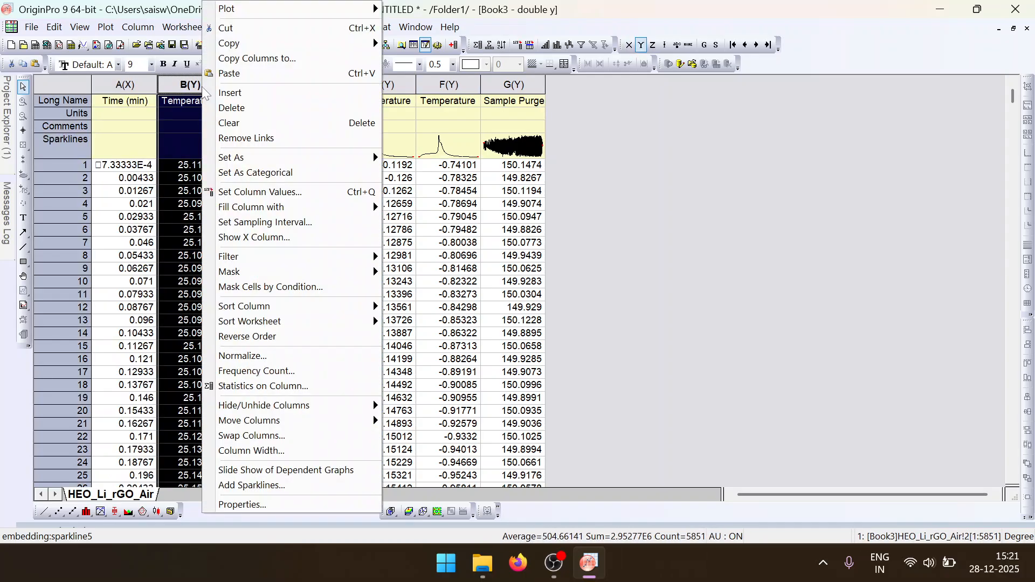
pyautogui.moveTo(332, 45)
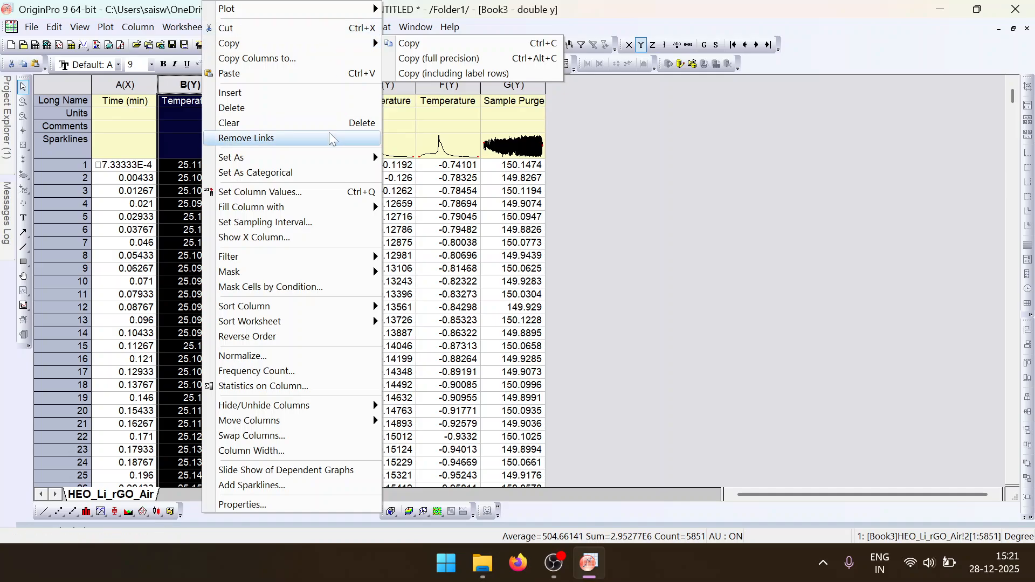
pyautogui.moveTo(335, 158)
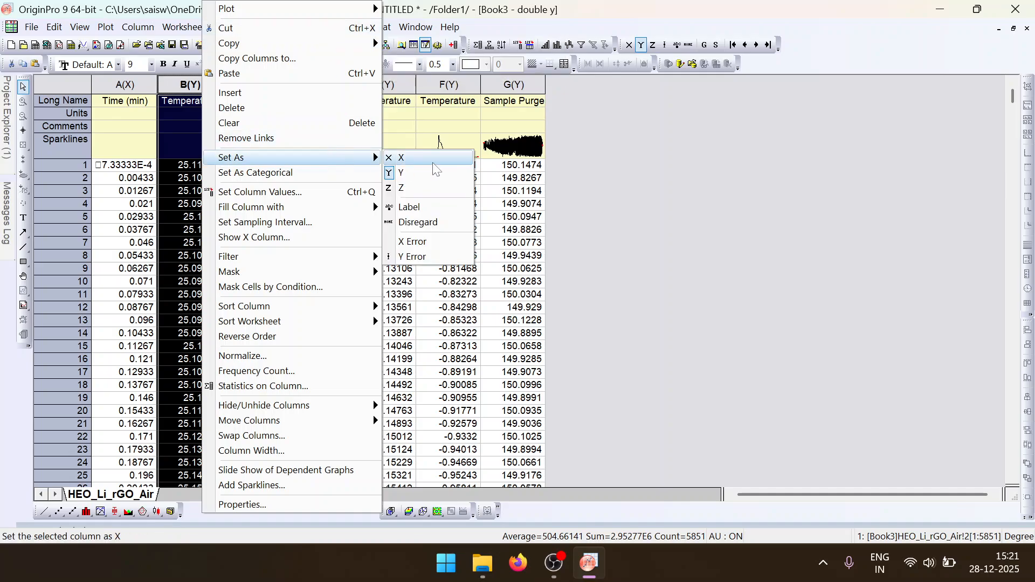
pyautogui.click(433, 164)
# - Plot columns B to D as a Double-Y graph of weight and heat flow against temperature
pyautogui.moveTo(199, 81); pyautogui.dragTo(301, 93)
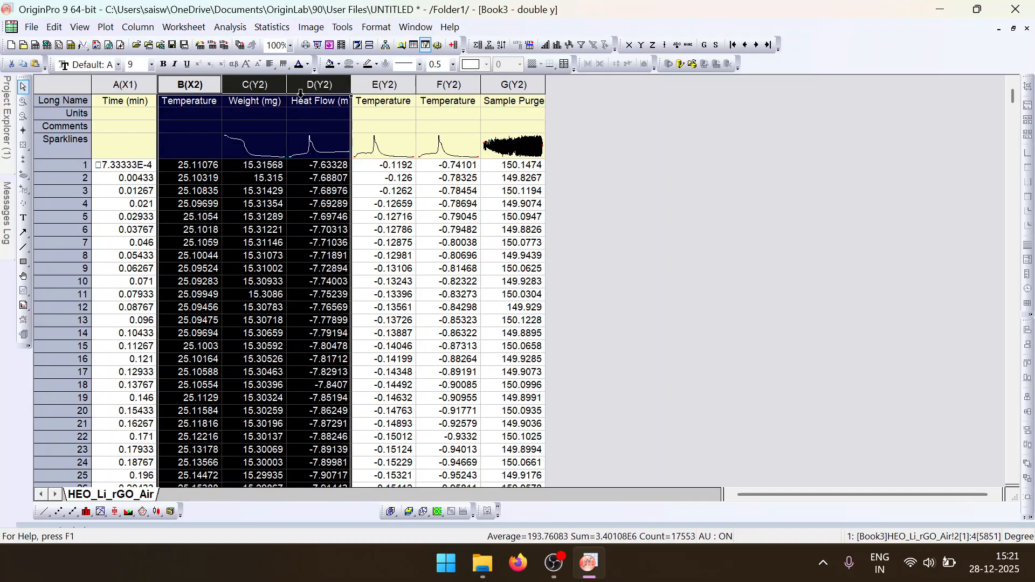
pyautogui.click(106, 27)
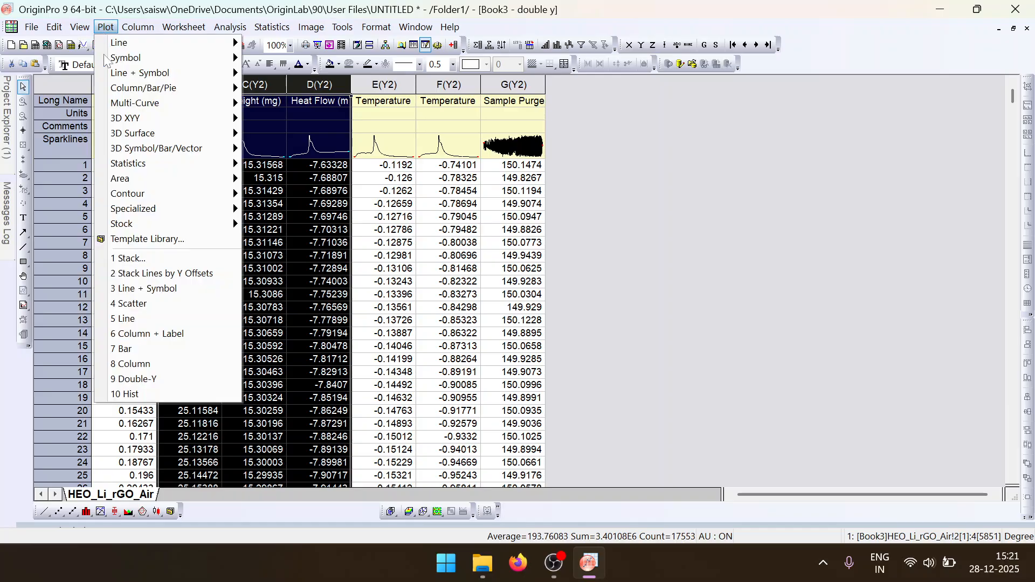
pyautogui.moveTo(204, 105)
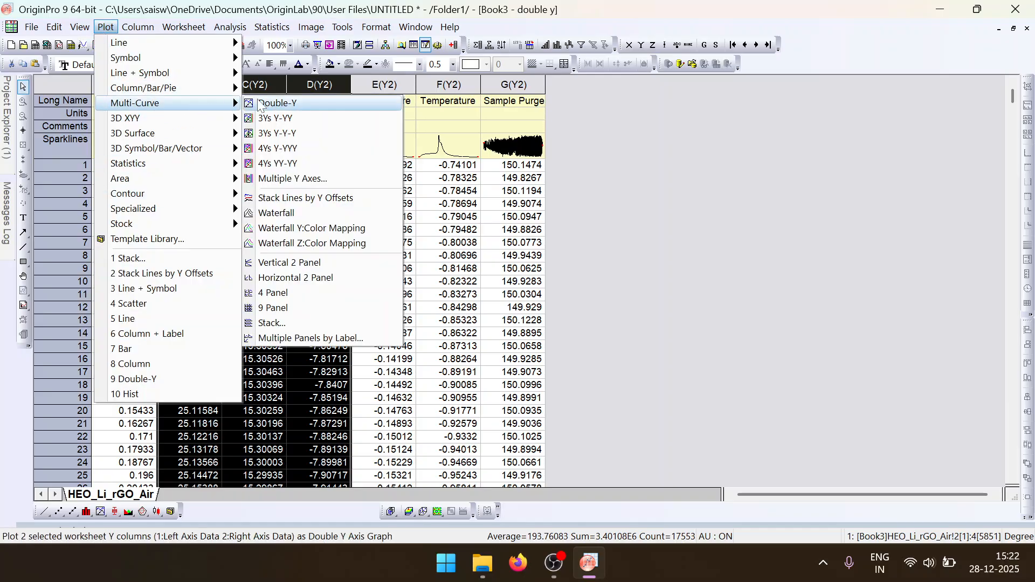
pyautogui.click(259, 103)
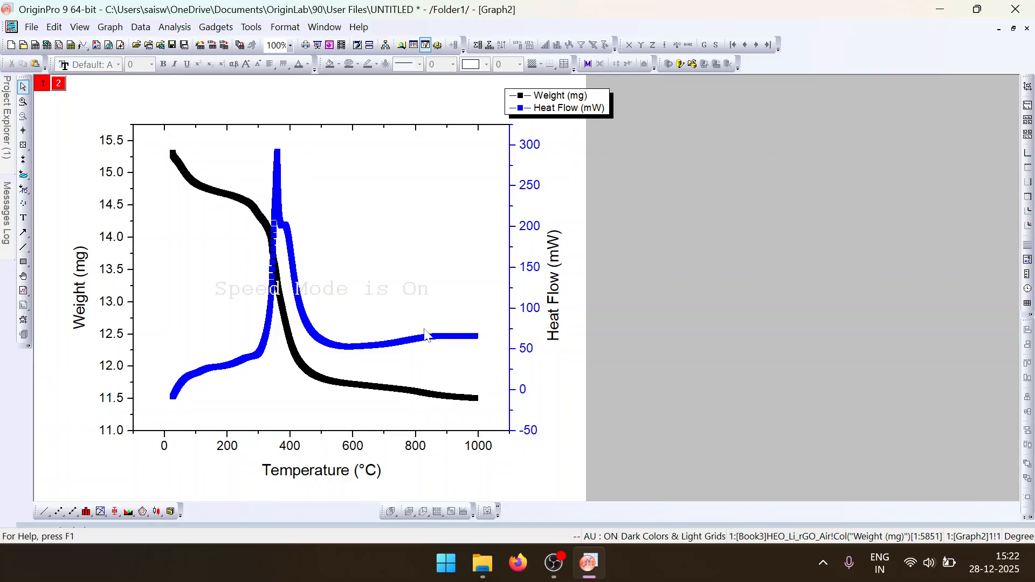
# - Close and delete the double-Y graph, and clear the column selection in the workbook
pyautogui.click(1027, 29)
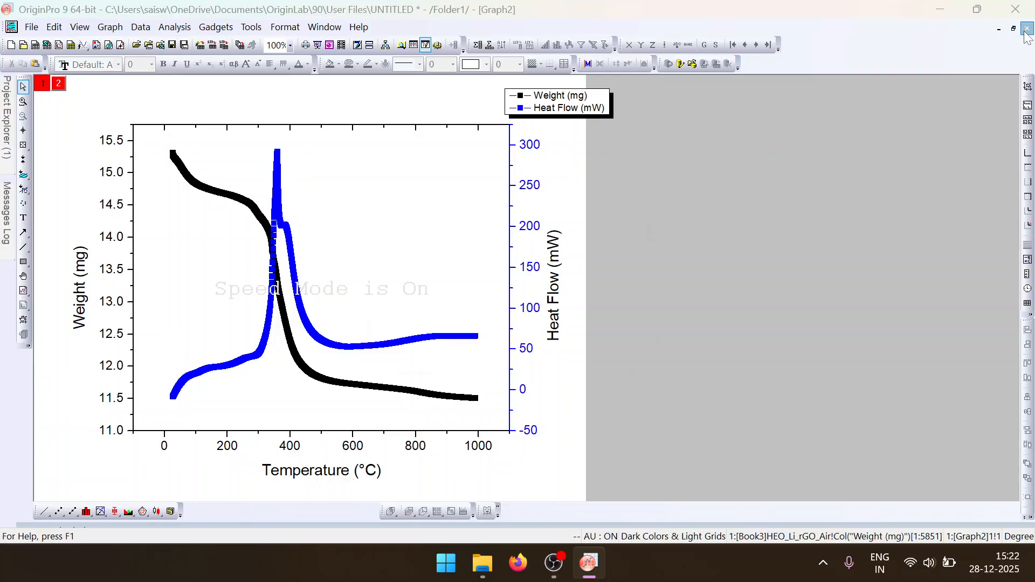
pyautogui.click(430, 312)
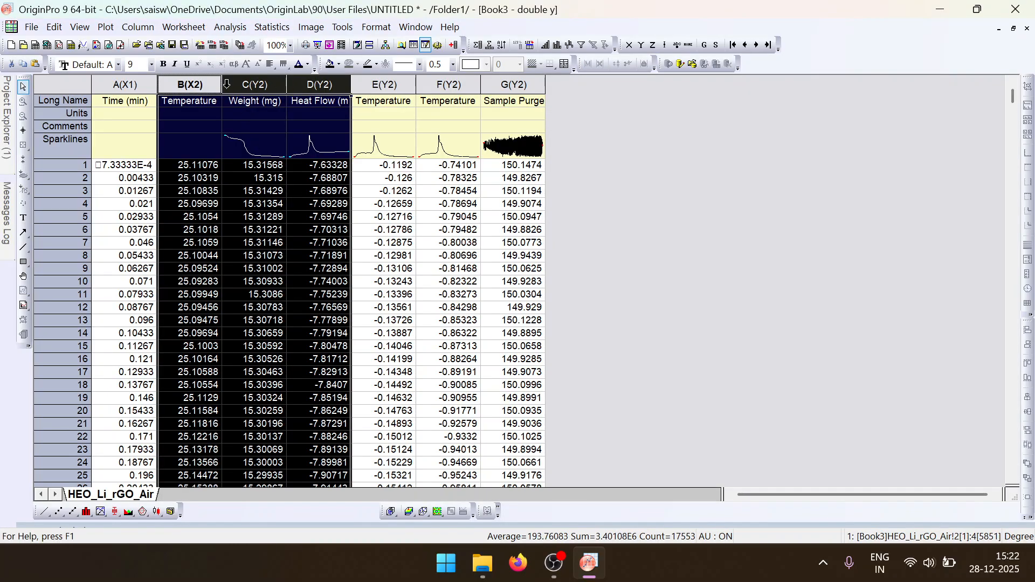
pyautogui.click(216, 114)
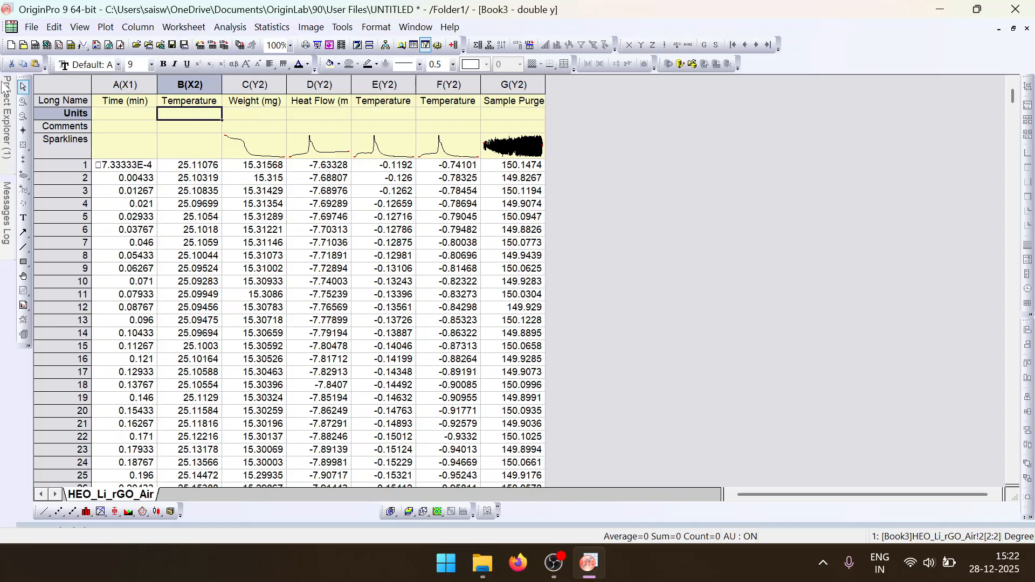
# - Open the "bar" workbook and clear the long names, units and comments of columns B and C
pyautogui.moveTo(5, 91)
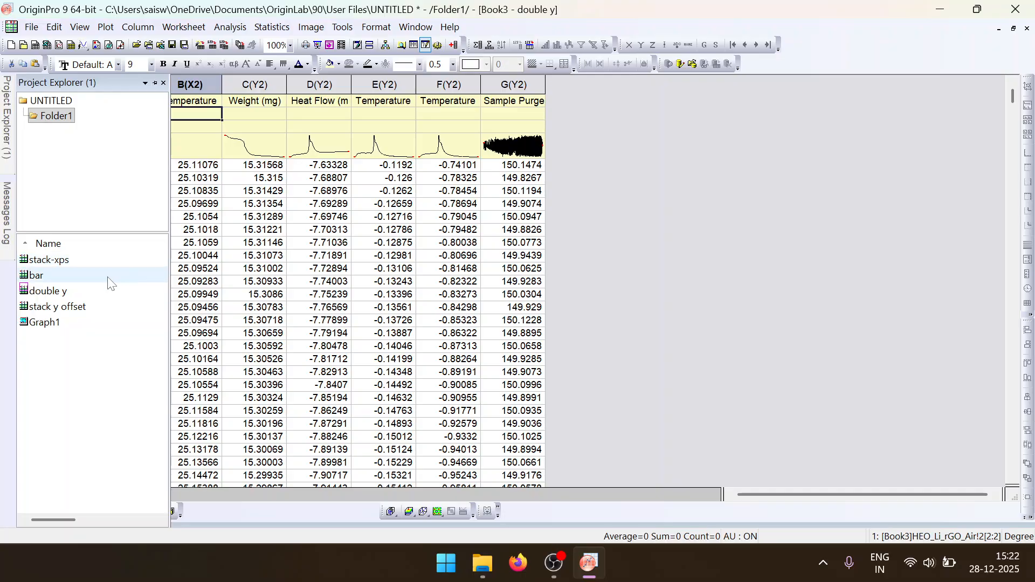
pyautogui.doubleClick(110, 280)
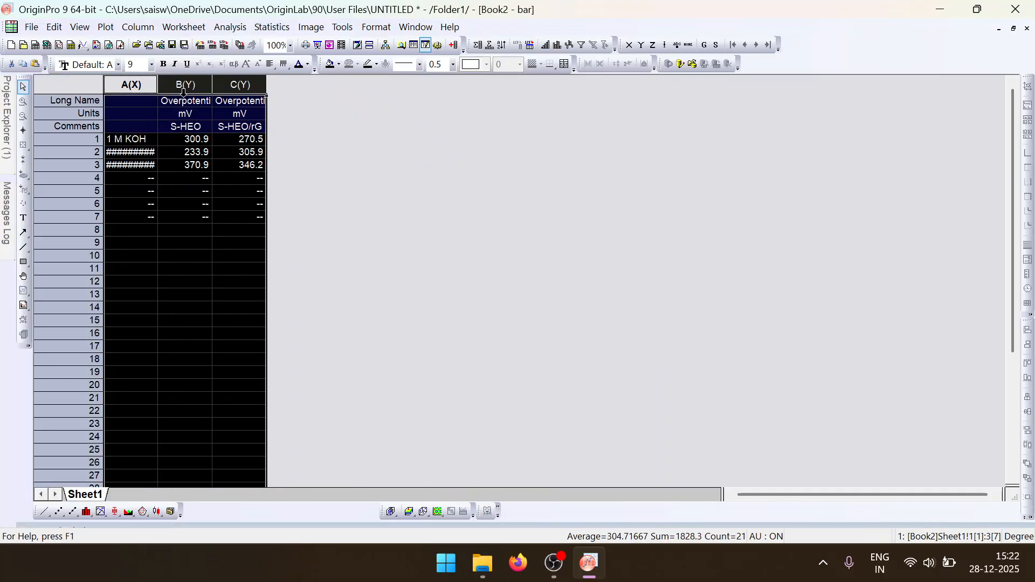
pyautogui.moveTo(173, 106); pyautogui.dragTo(243, 127)
pyautogui.press('Delete')
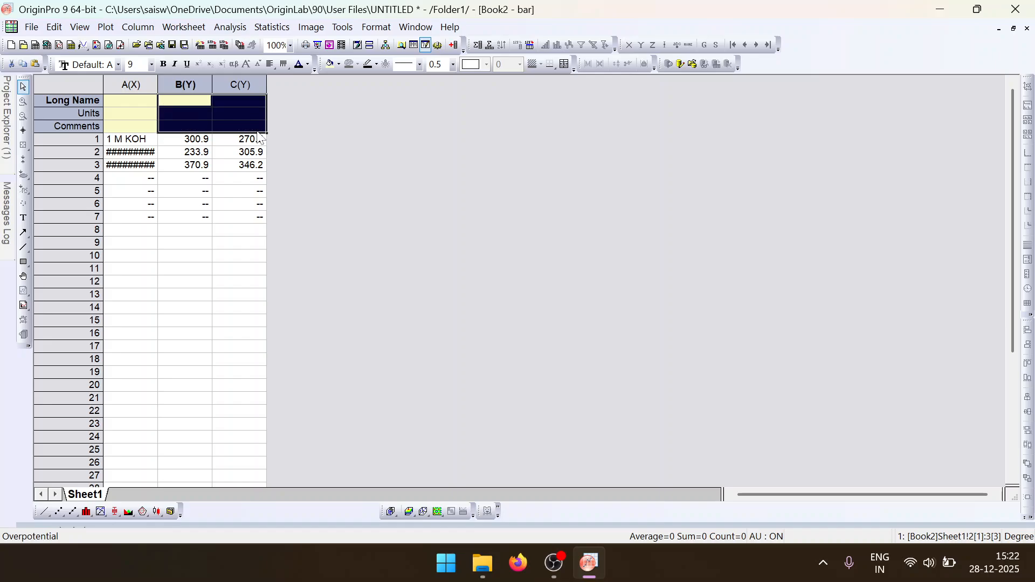
pyautogui.click(144, 132)
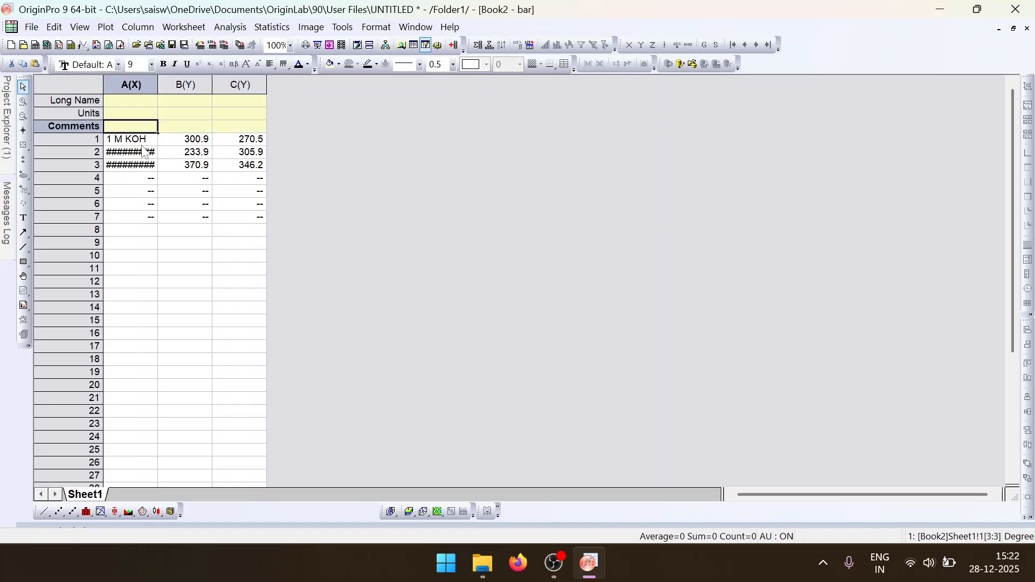
pyautogui.doubleClick(141, 138)
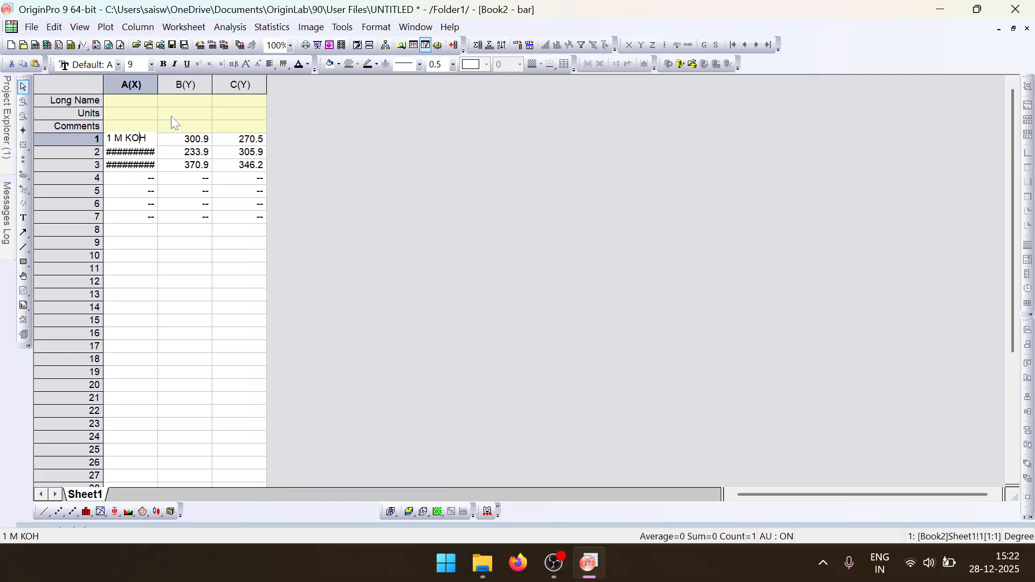
# - Enter A1 as the long name of column B and A2 as that of column C
pyautogui.click(181, 102)
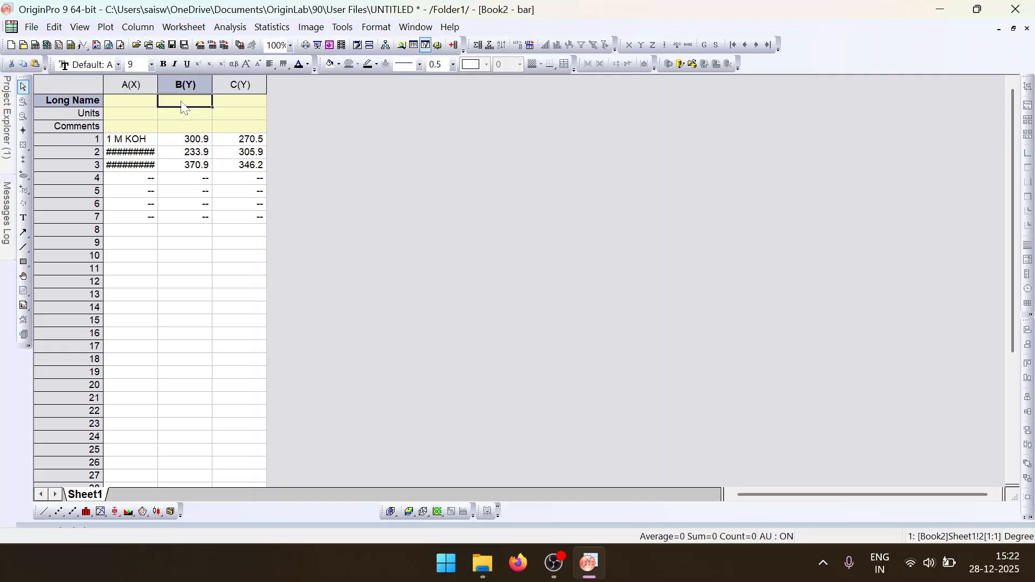
pyautogui.write('A1')
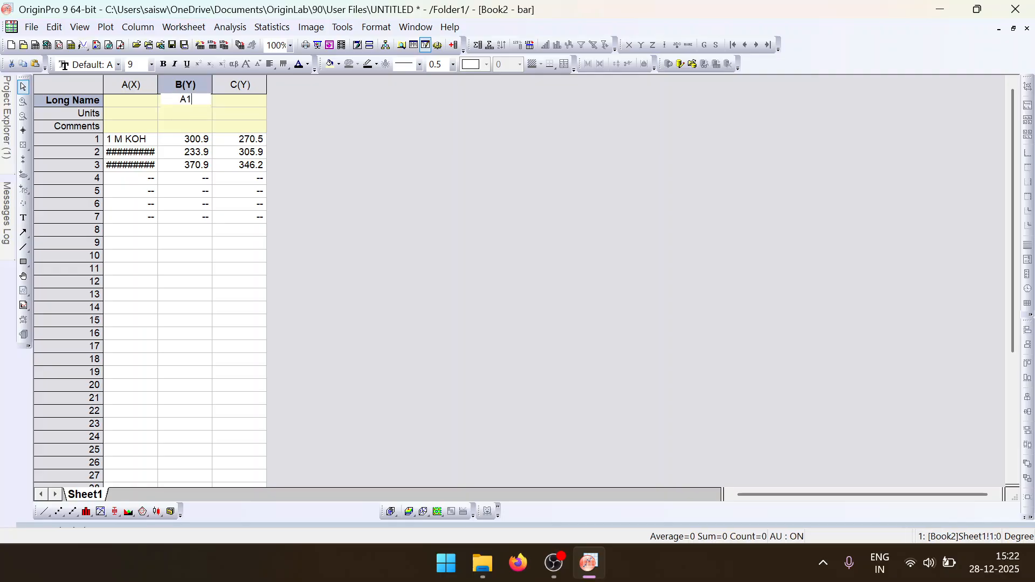
pyautogui.press('Tab')
pyautogui.write('A2')
pyautogui.press('Return')
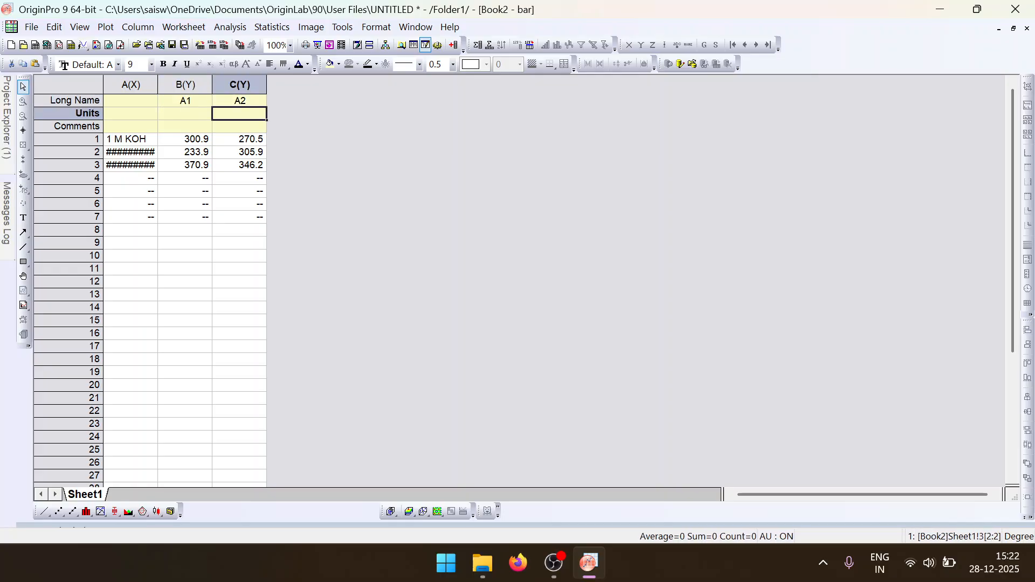
# - Replace the entries in the first three rows of column A with x, y and z
pyautogui.press('Down')
pyautogui.press('Down')
pyautogui.write('x')
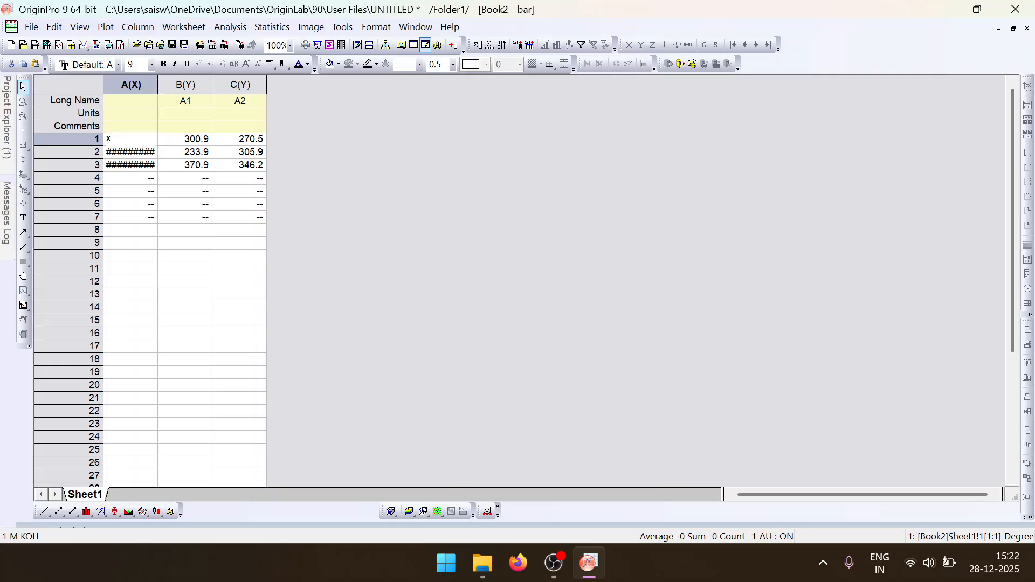
pyautogui.press('Return')
pyautogui.write('y')
pyautogui.press('Return')
pyautogui.write('z')
pyautogui.press('Return')
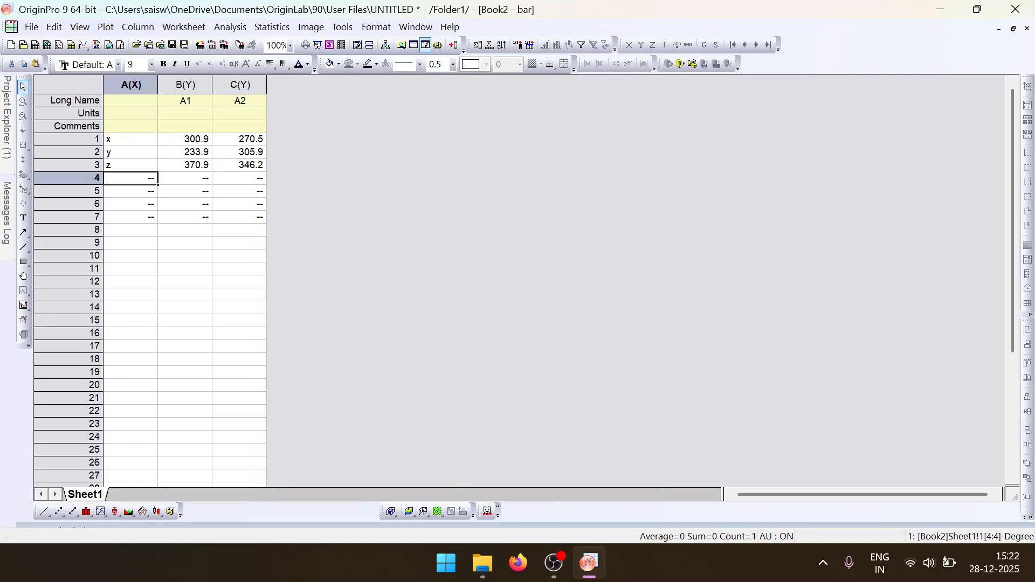
# - Plot columns A to C of the bar workbook as a grouped Column graph
pyautogui.click(146, 86)
pyautogui.moveTo(147, 85); pyautogui.dragTo(240, 85)
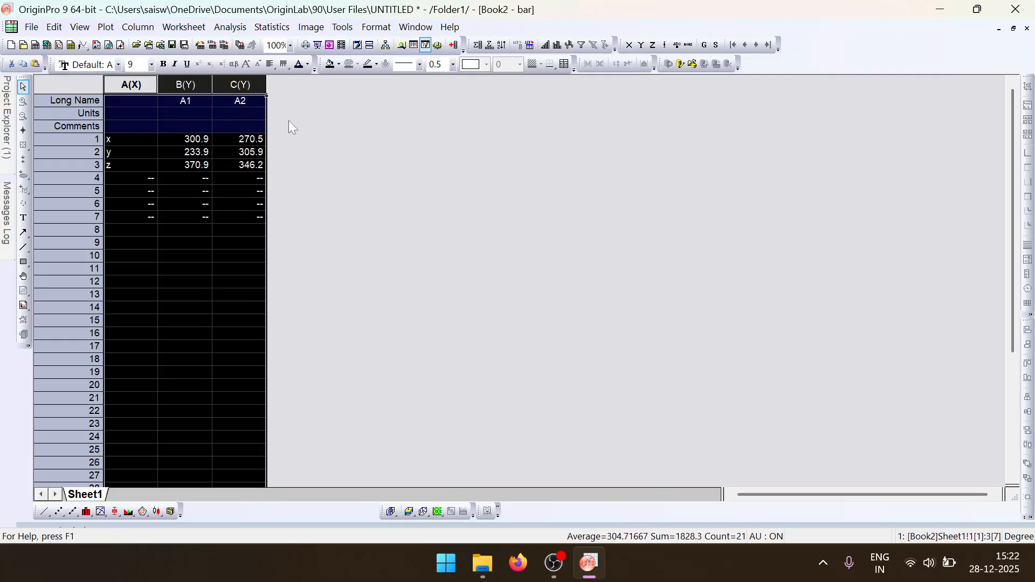
pyautogui.click(106, 27)
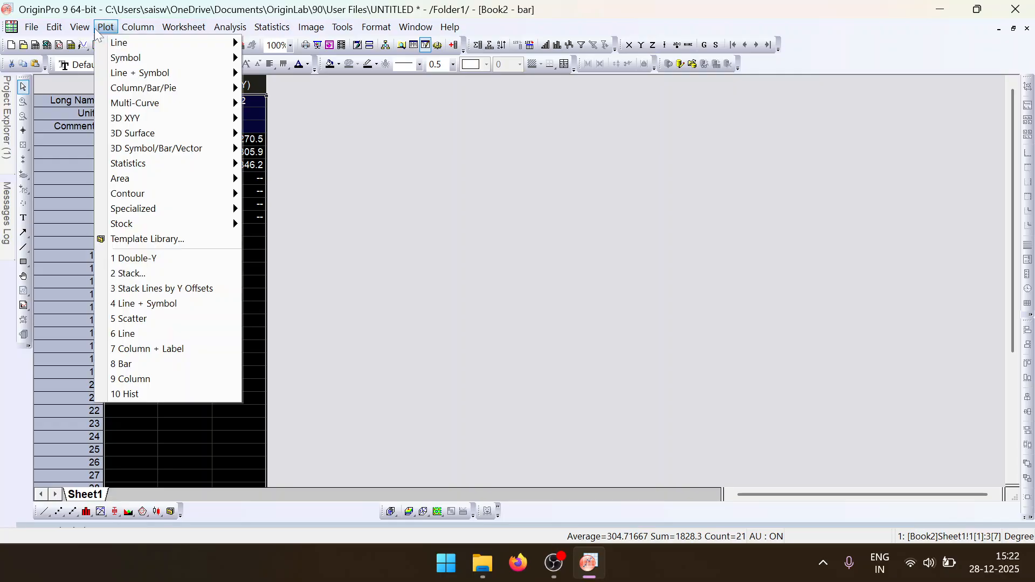
pyautogui.click(184, 27)
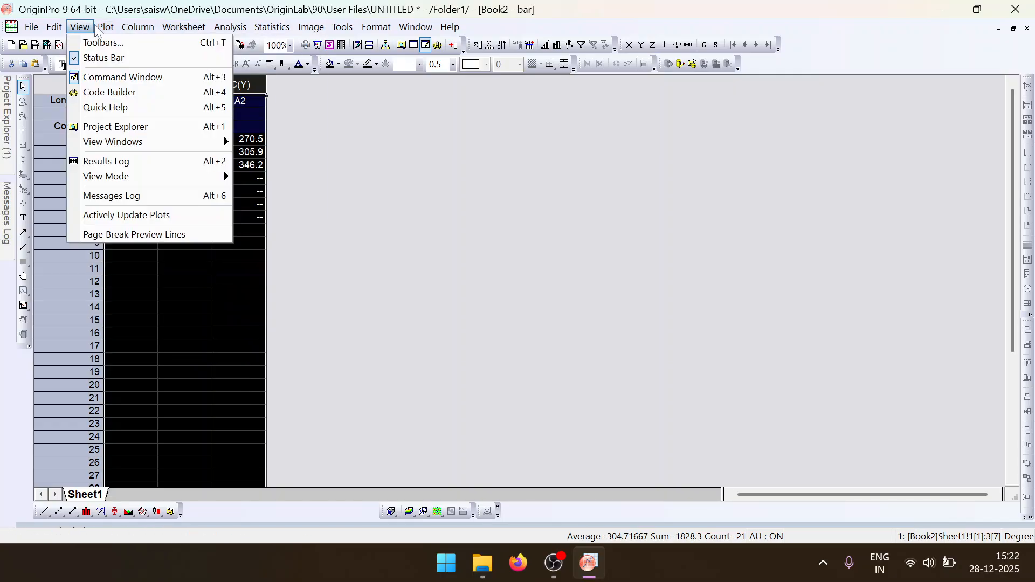
pyautogui.moveTo(105, 27)
pyautogui.moveTo(215, 93)
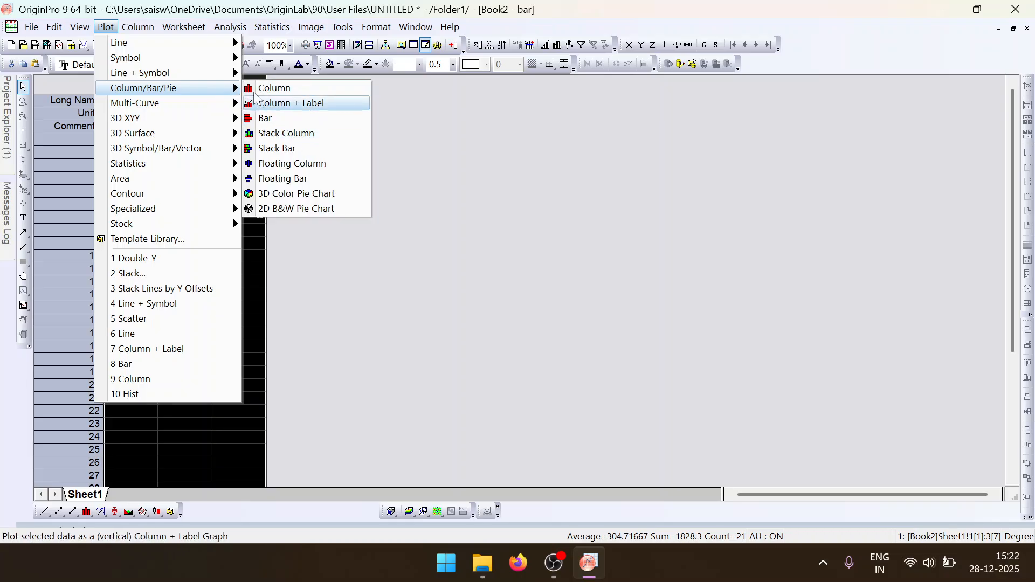
pyautogui.click(272, 88)
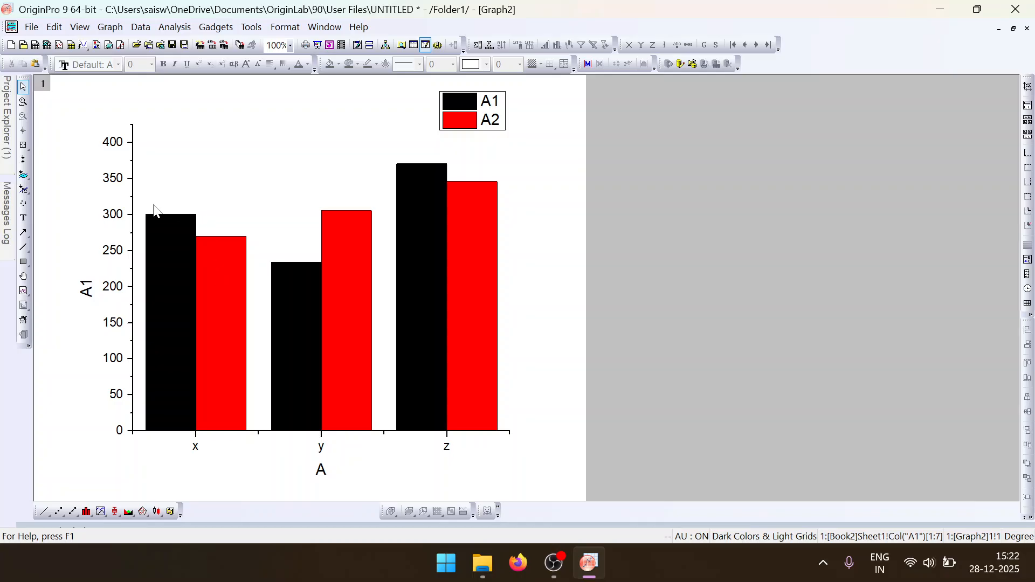
# - Enable data labels showing the Y values on the graph's columns, keeping the Outside End position
pyautogui.doubleClick(169, 292)
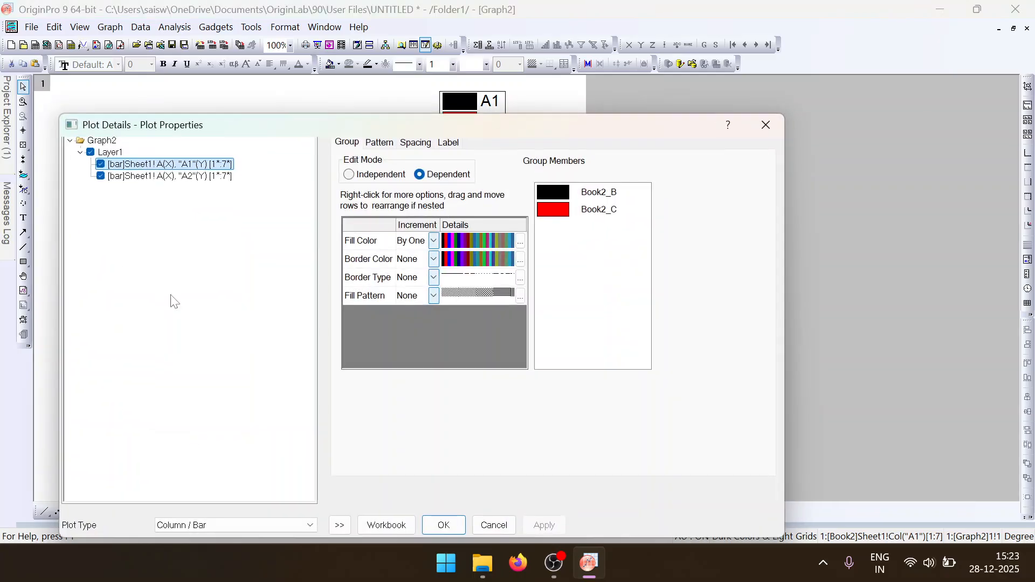
pyautogui.click(450, 143)
pyautogui.click(360, 164)
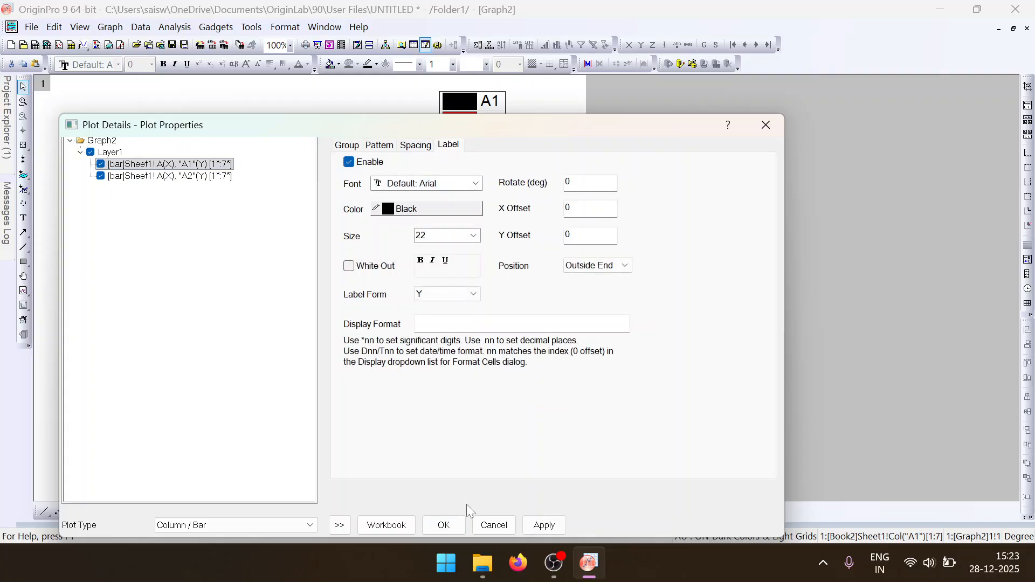
pyautogui.click(441, 521)
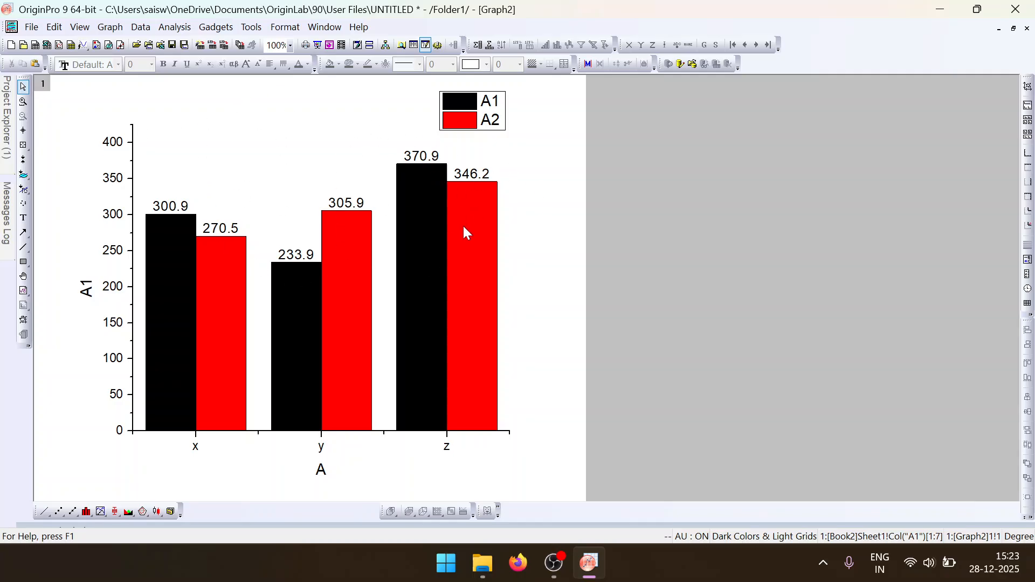
# - Close the column graph and delete it from the project
pyautogui.click(1027, 30)
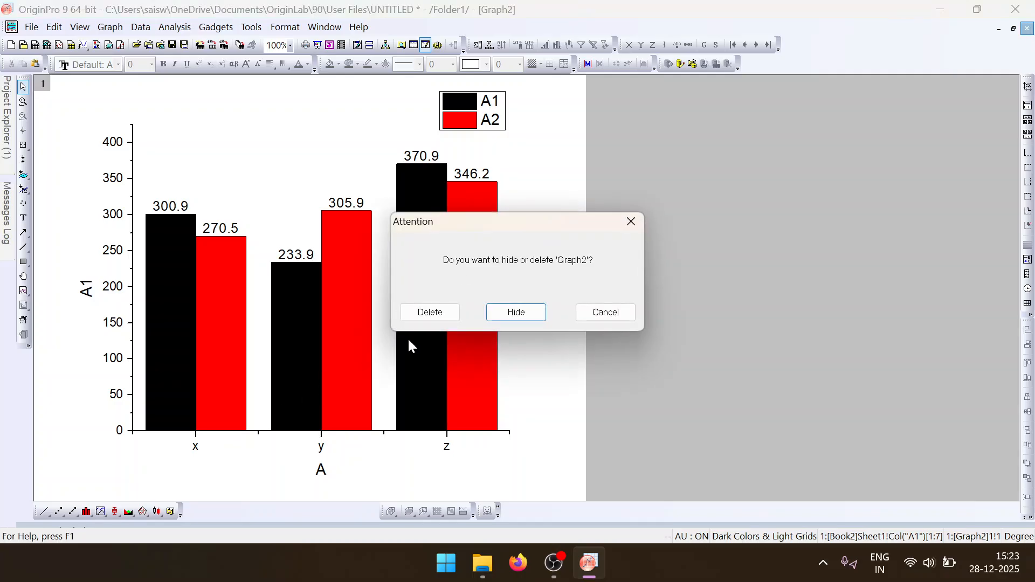
pyautogui.click(430, 313)
pyautogui.moveTo(7, 162)
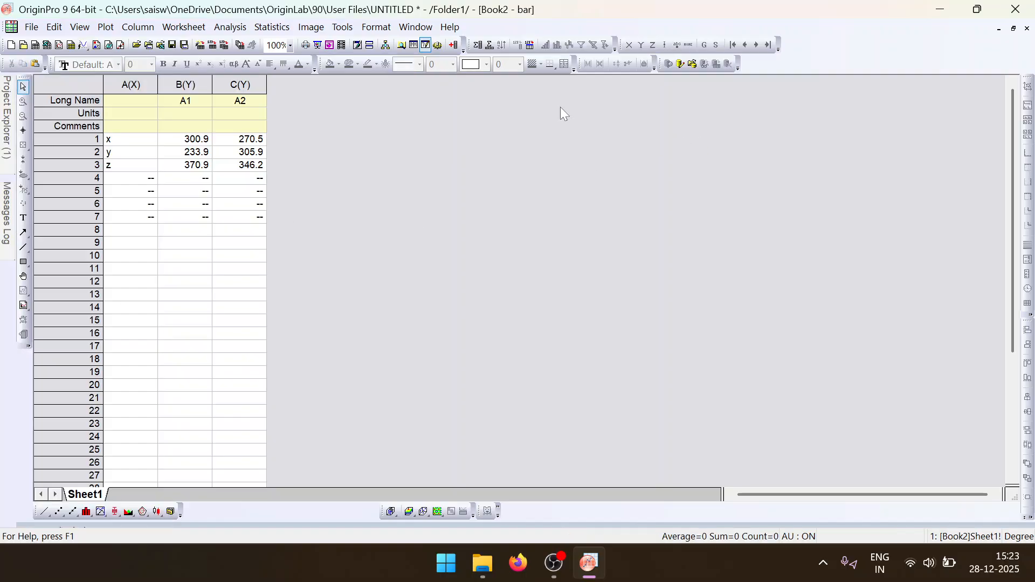
pyautogui.click(583, 576)
pyautogui.click(556, 577)
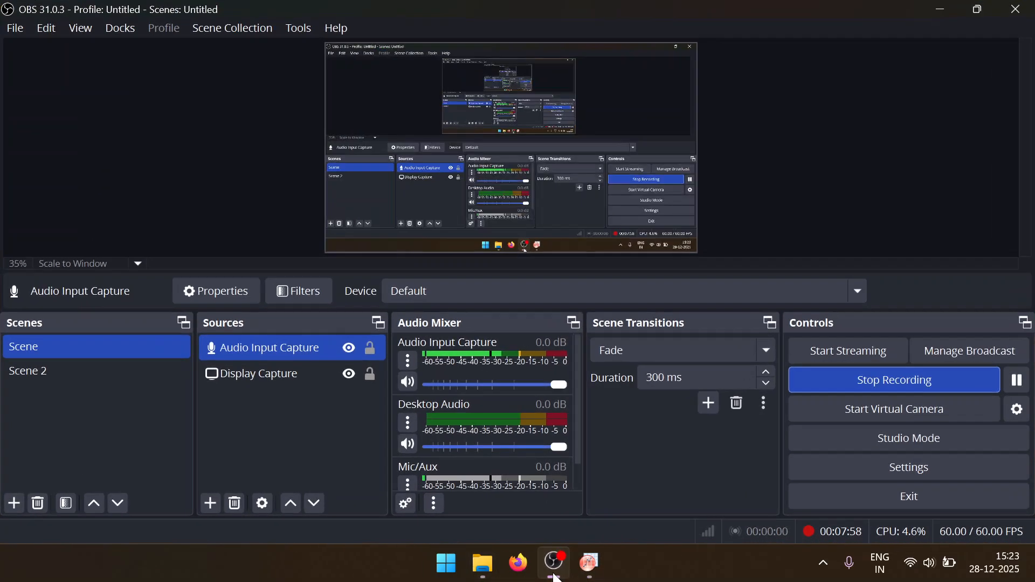